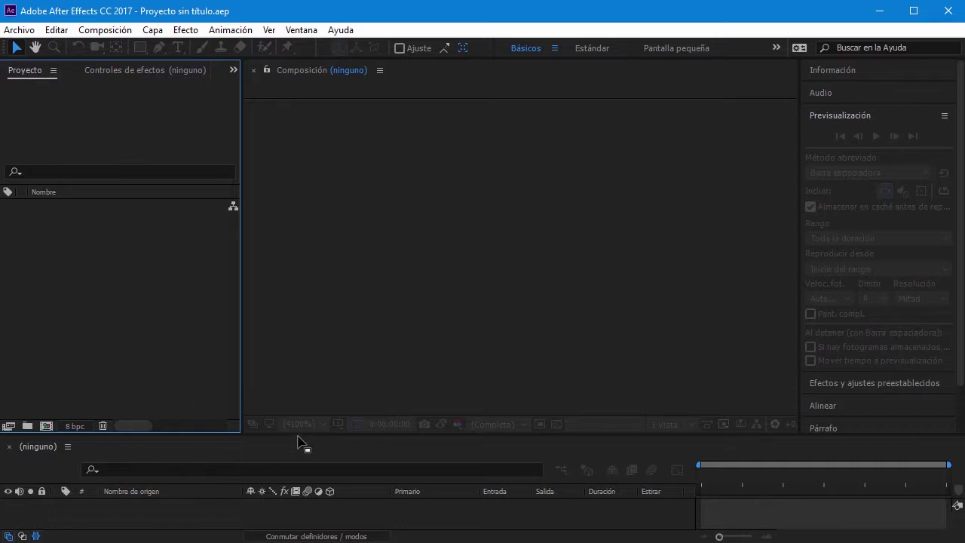
Drag the panel dividers to resize the Timeline, Composition viewer and Project panels
{"action": "left_click_drag", "start_coordinate": [296, 436], "coordinate": [295, 385]}
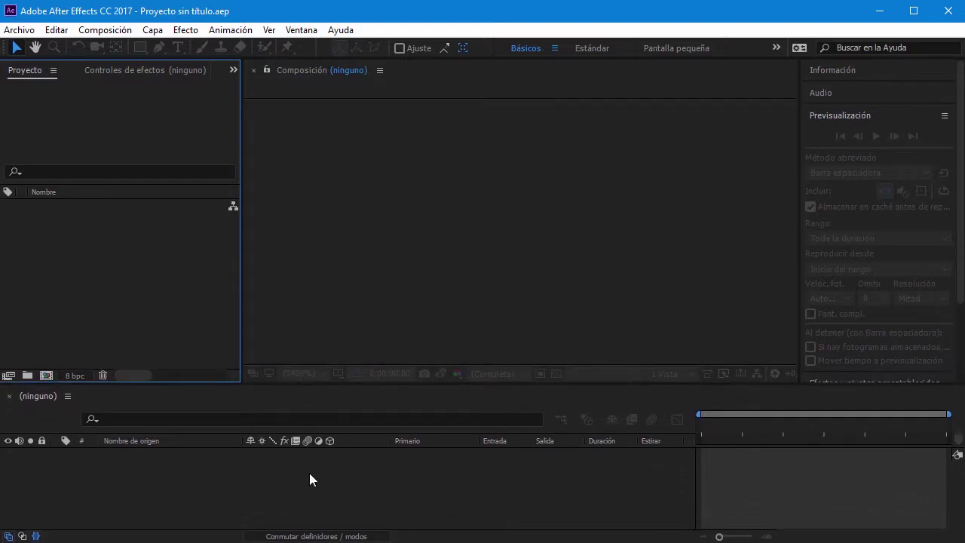
{"action": "mouse_move", "coordinate": [280, 384]}
{"action": "left_mouse_down"}
{"action": "mouse_move", "coordinate": [288, 439]}
{"action": "mouse_move", "coordinate": [303, 367]}
{"action": "left_mouse_up"}
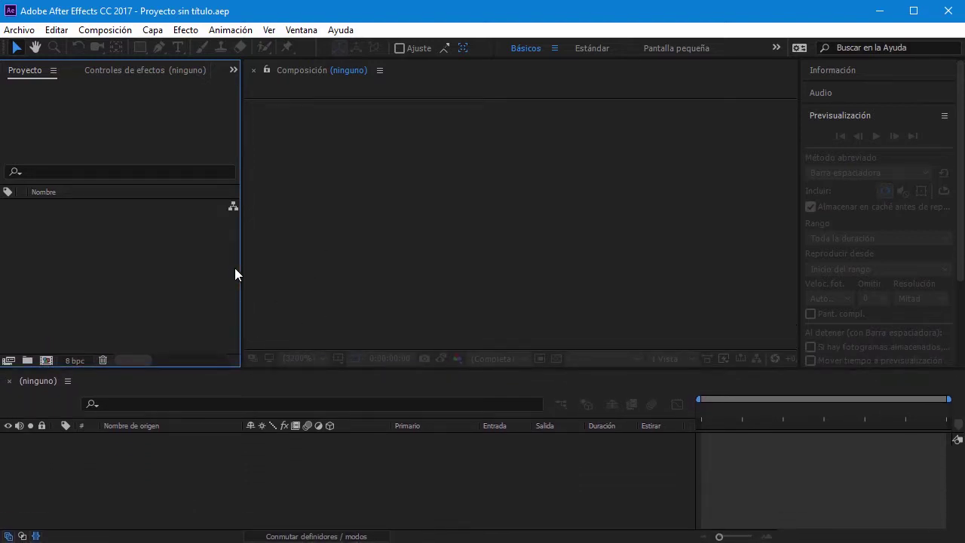
{"action": "mouse_move", "coordinate": [241, 267]}
{"action": "left_mouse_down"}
{"action": "mouse_move", "coordinate": [371, 269]}
{"action": "mouse_move", "coordinate": [239, 280]}
{"action": "left_mouse_up"}
Narrow the Proyecto panel, then dock the Composición viewer above it in the left column
{"action": "mouse_move", "coordinate": [240, 269]}
{"action": "left_mouse_down"}
{"action": "mouse_move", "coordinate": [112, 263]}
{"action": "mouse_move", "coordinate": [209, 263]}
{"action": "left_mouse_up"}
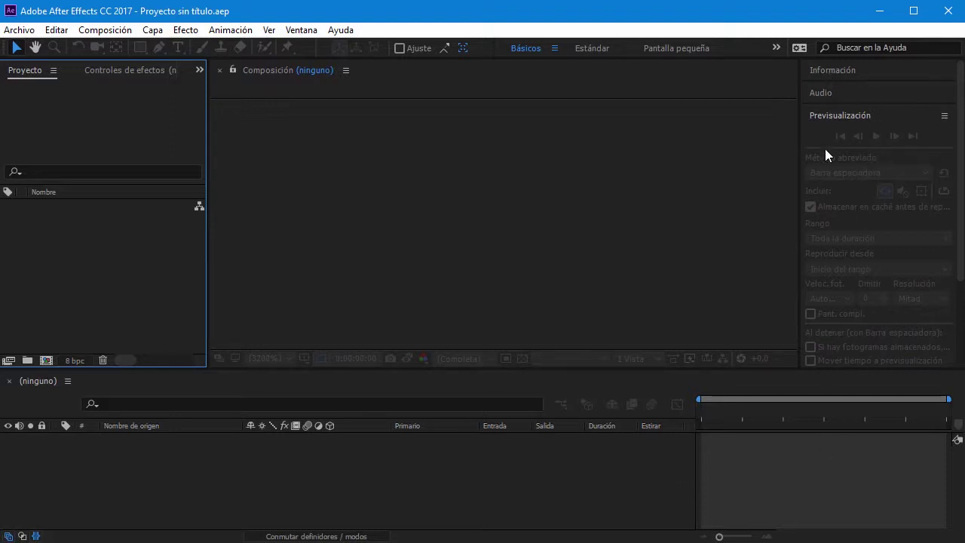
{"action": "left_click", "coordinate": [437, 83]}
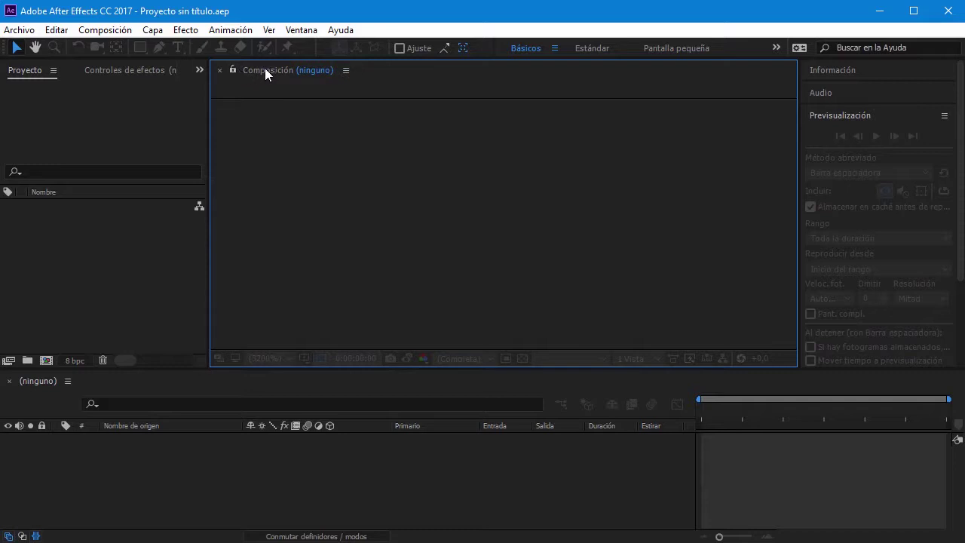
{"action": "left_click_drag", "start_coordinate": [265, 68], "coordinate": [39, 104]}
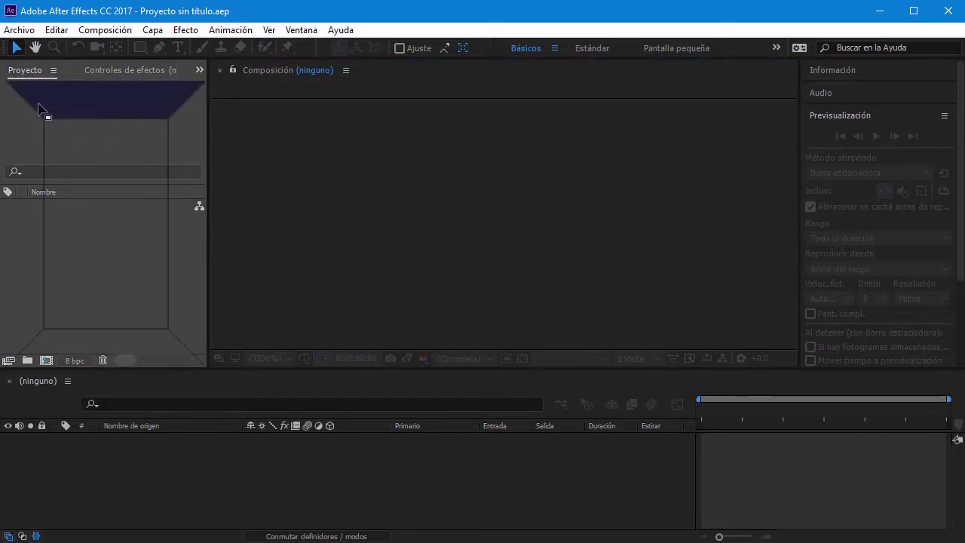
{"action": "mouse_move", "coordinate": [38, 105]}
{"action": "left_mouse_down"}
{"action": "mouse_move", "coordinate": [15, 452]}
{"action": "mouse_move", "coordinate": [294, 392]}
{"action": "mouse_move", "coordinate": [450, 127]}
{"action": "left_mouse_up"}
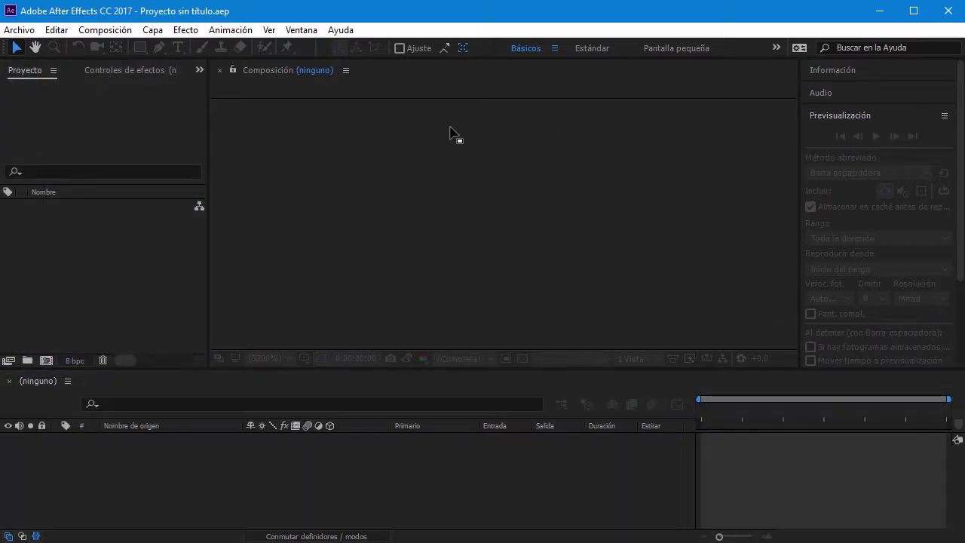
{"action": "left_click_drag", "start_coordinate": [450, 133], "coordinate": [181, 148]}
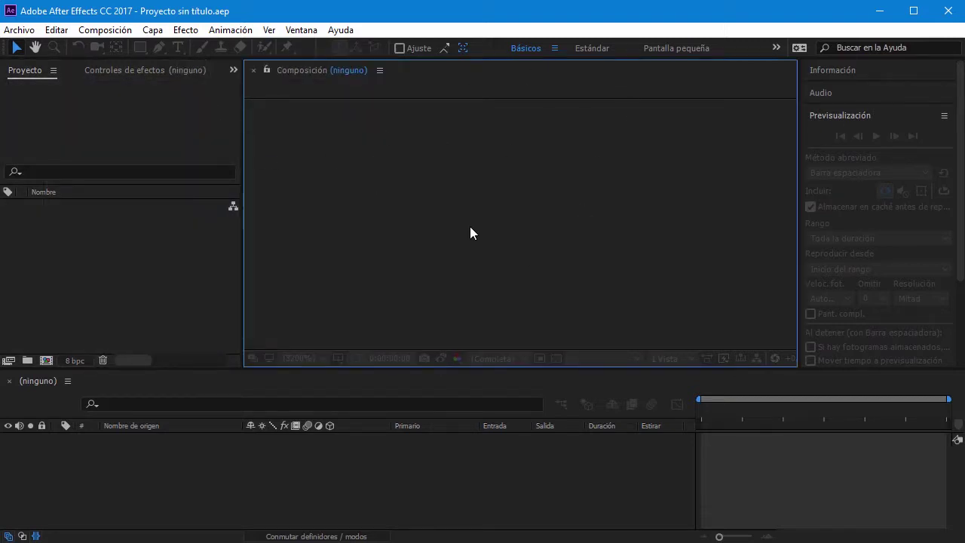
{"action": "left_click_drag", "start_coordinate": [291, 68], "coordinate": [117, 103]}
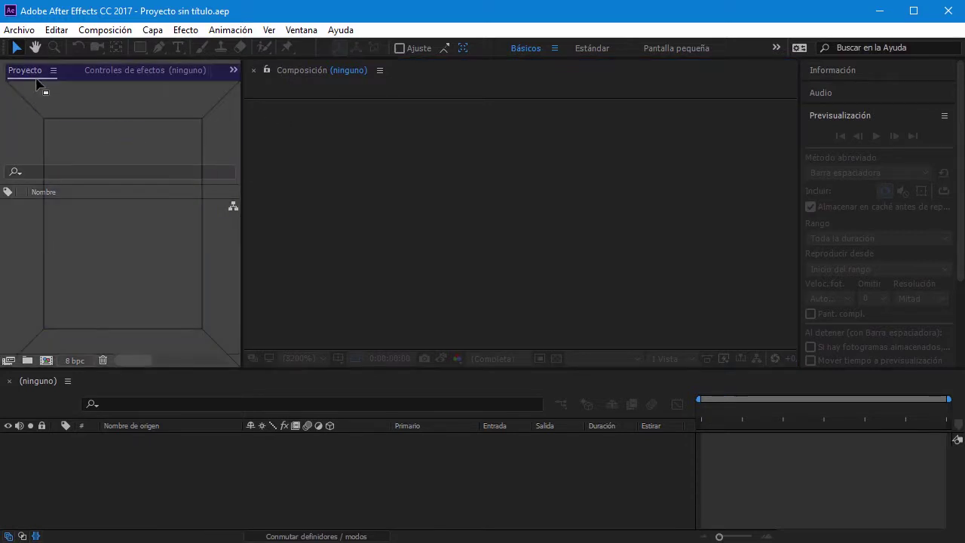
{"action": "left_click_drag", "start_coordinate": [117, 103], "coordinate": [96, 110]}
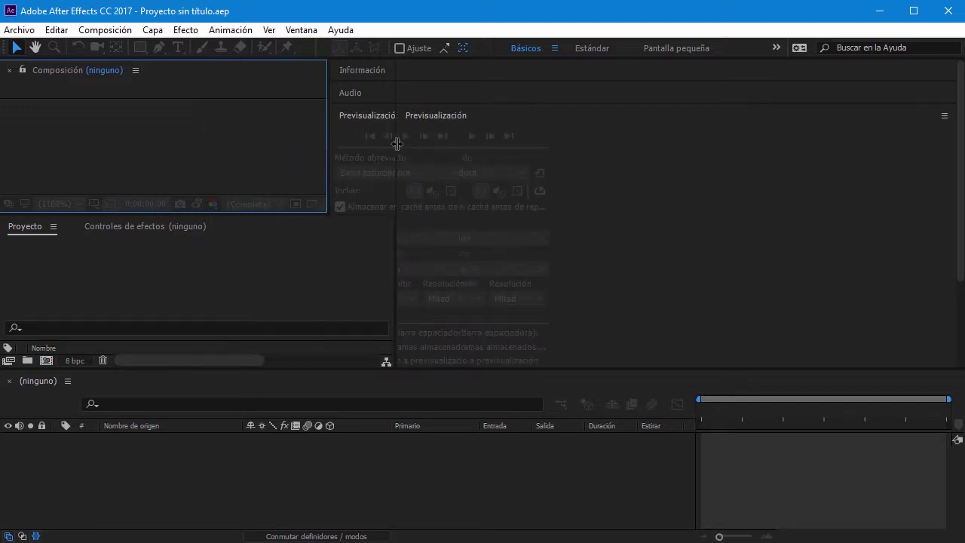
Widen the left column to about half the window and expand the Audio panel on the right
{"action": "left_click_drag", "start_coordinate": [242, 133], "coordinate": [388, 147]}
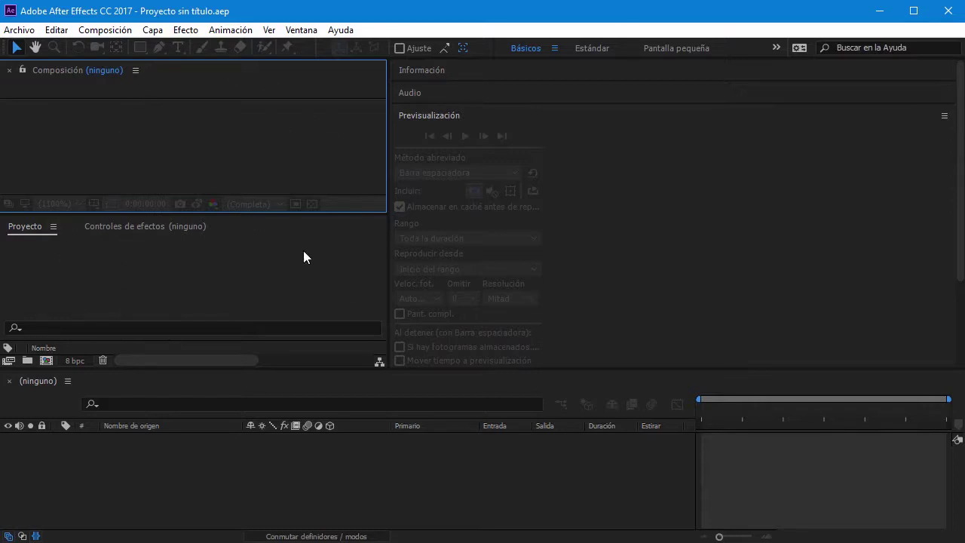
{"action": "left_click", "coordinate": [414, 71]}
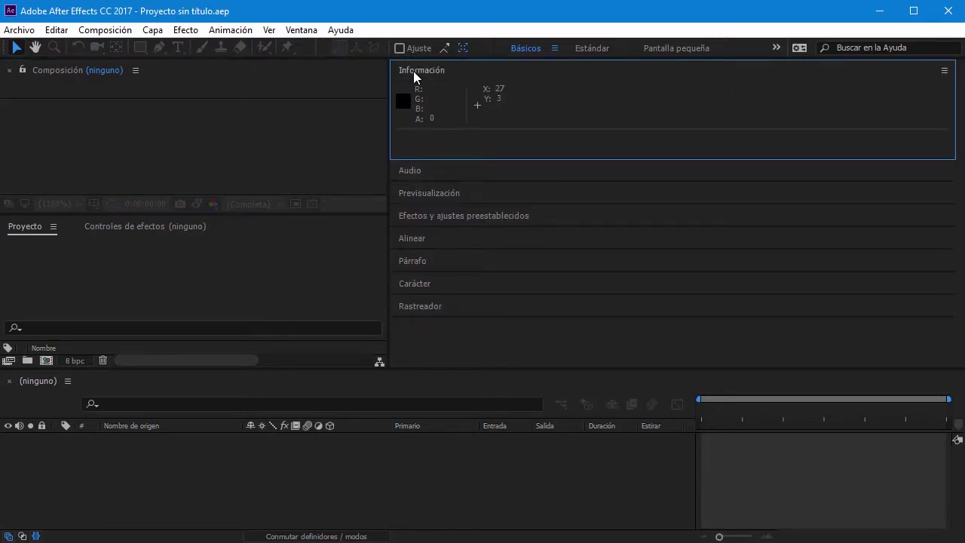
{"action": "double_click", "coordinate": [413, 71]}
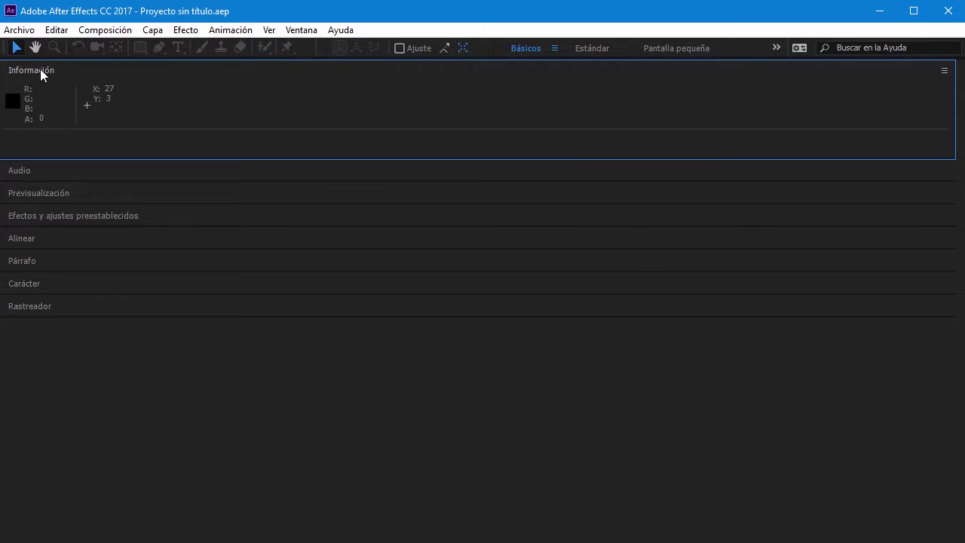
{"action": "double_click", "coordinate": [40, 68]}
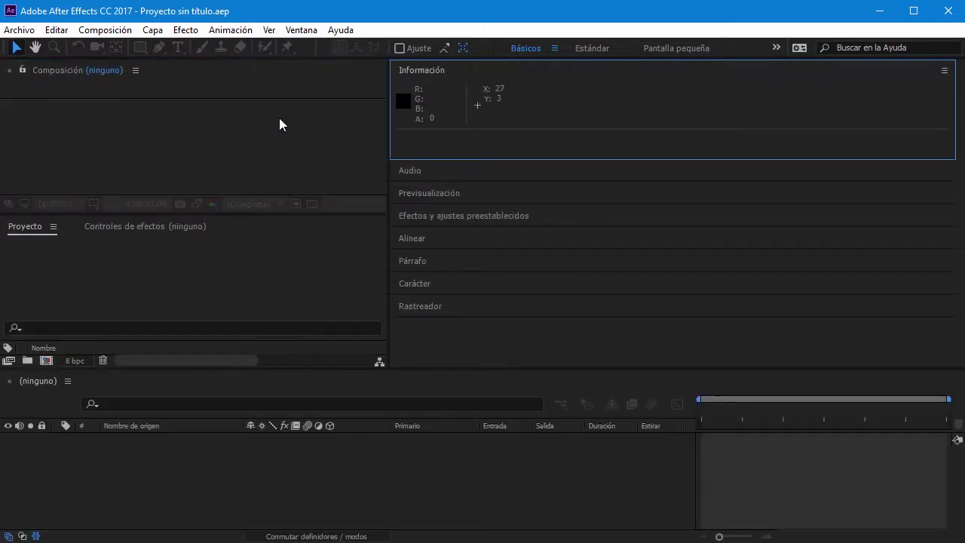
{"action": "left_click", "coordinate": [422, 70]}
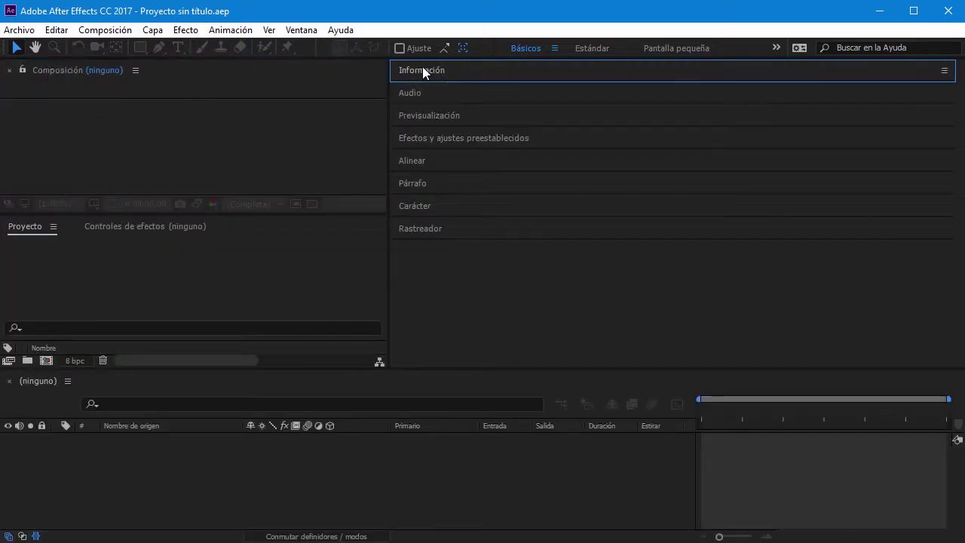
{"action": "left_click", "coordinate": [423, 71]}
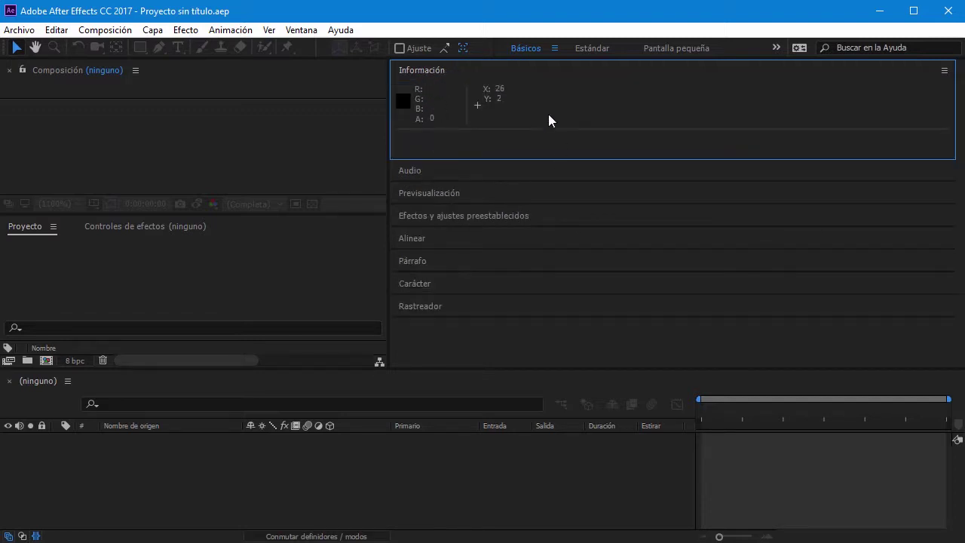
{"action": "left_click", "coordinate": [433, 171]}
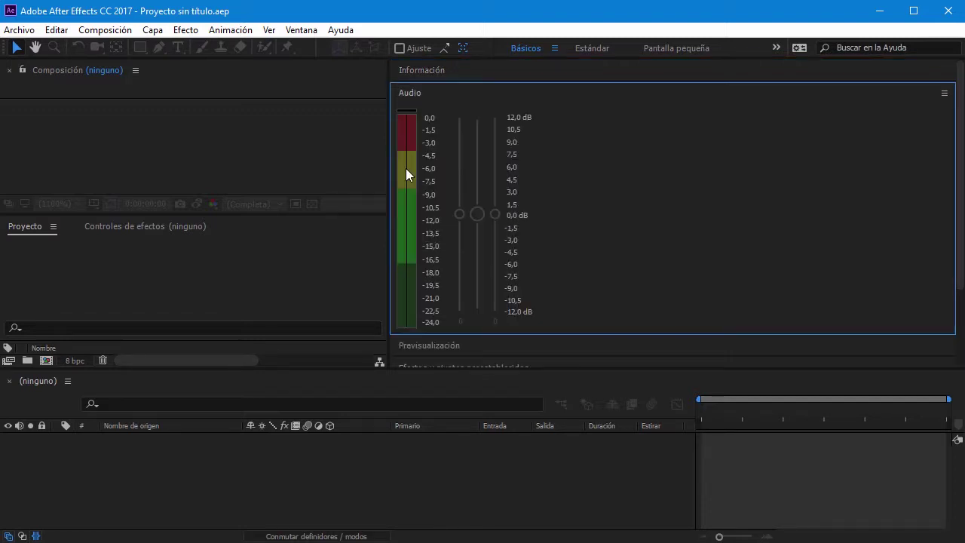
Expand the Previsualización panel and show the list of workspaces
{"action": "left_click", "coordinate": [449, 347]}
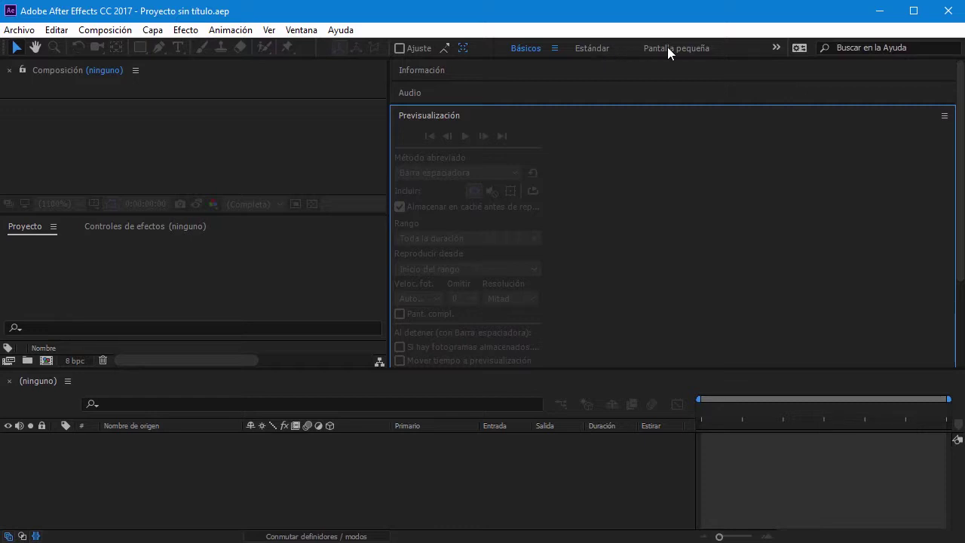
{"action": "left_click", "coordinate": [775, 48]}
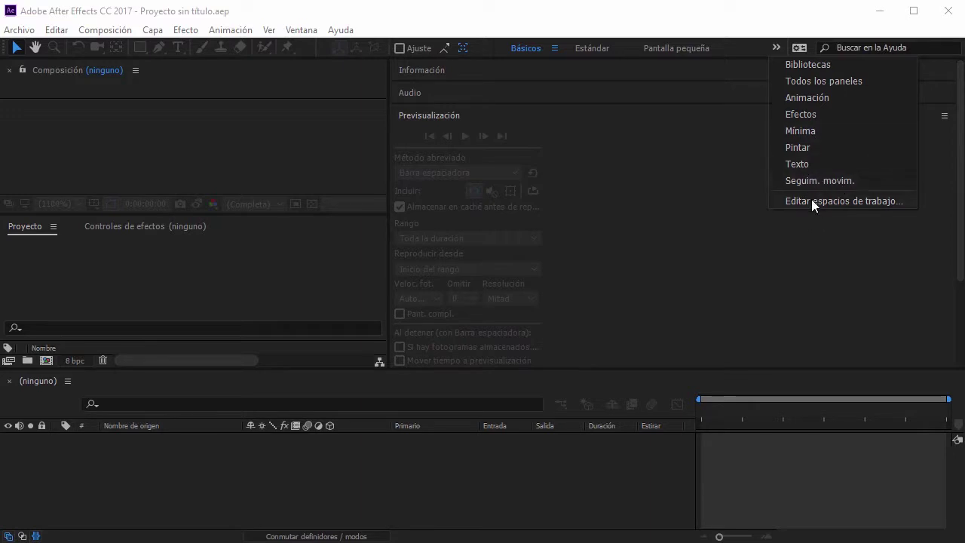
Switch to the Mínima workspace, then to the Animación workspace
{"action": "left_click", "coordinate": [800, 131]}
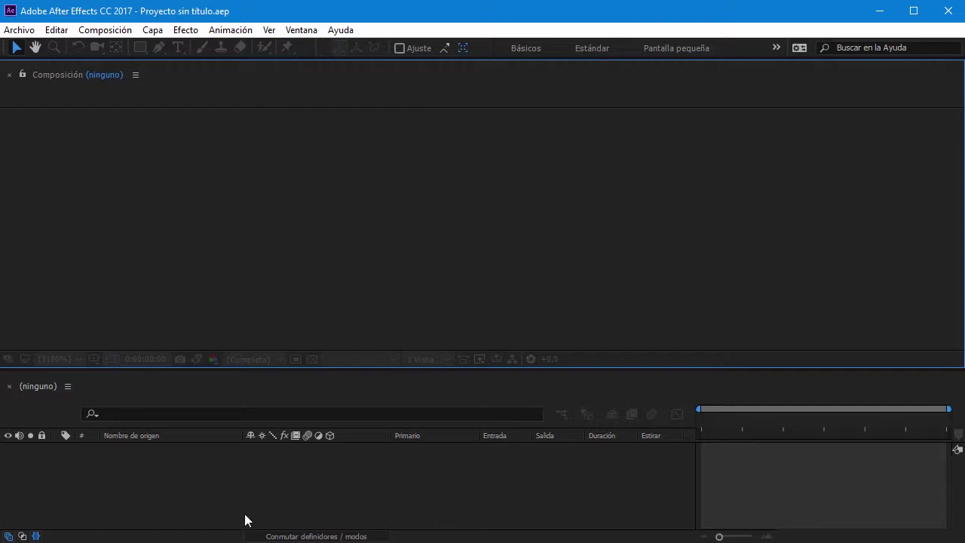
{"action": "left_click", "coordinate": [775, 48]}
{"action": "left_click", "coordinate": [800, 98]}
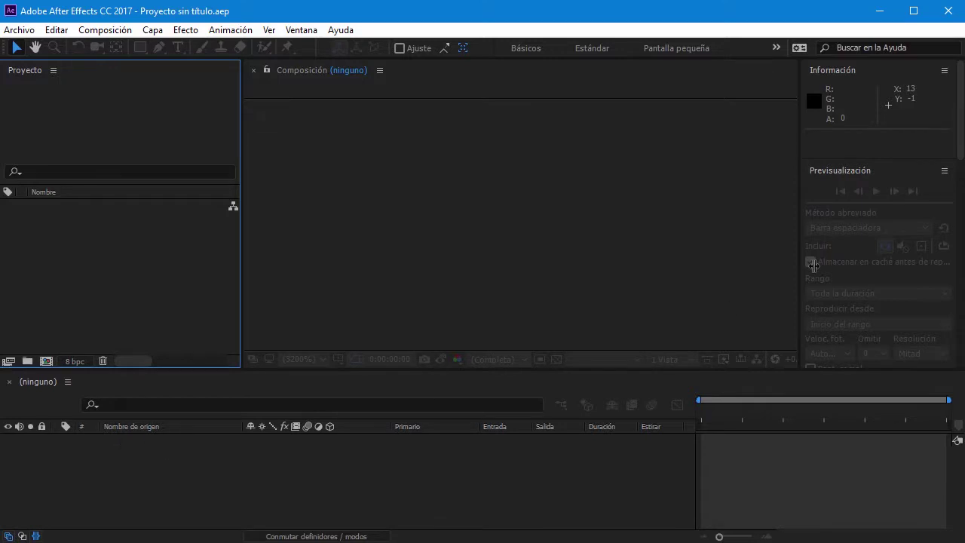
Float and close the Efectos y ajustes preestablecidos panel, then collapse Previsualización
{"action": "left_click", "coordinate": [894, 168]}
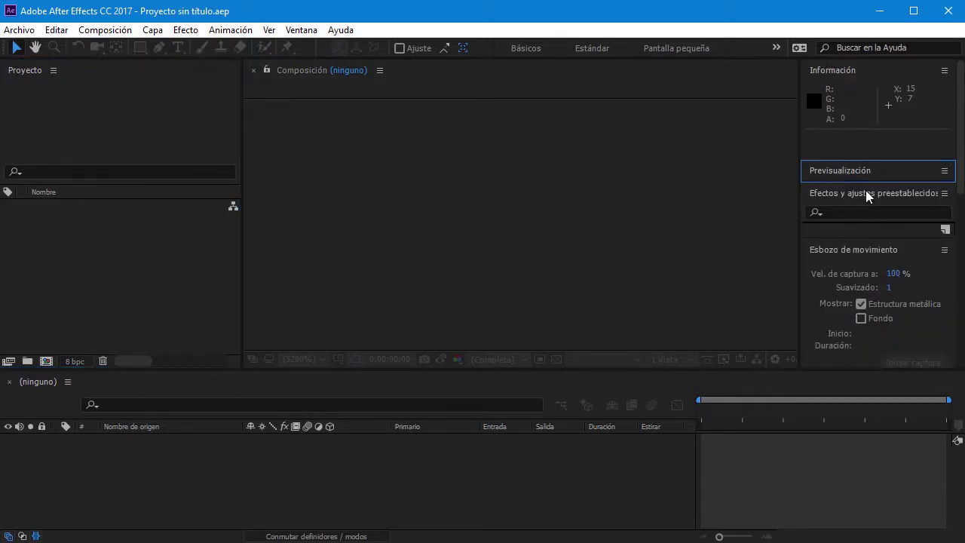
{"action": "left_click", "coordinate": [860, 193]}
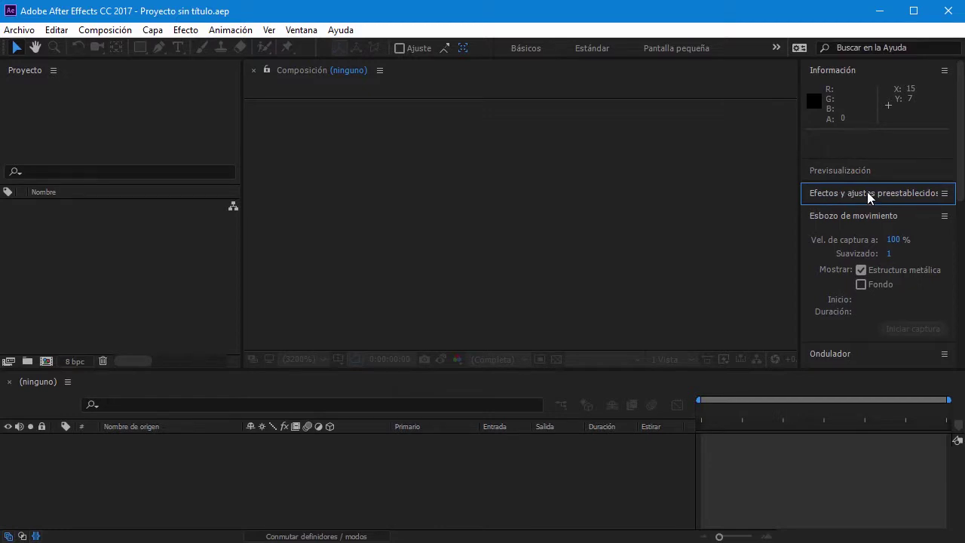
{"action": "mouse_move", "coordinate": [870, 193]}
{"action": "left_mouse_down"}
{"action": "mouse_move", "coordinate": [550, 183]}
{"action": "mouse_move", "coordinate": [444, 148]}
{"action": "mouse_move", "coordinate": [417, 104]}
{"action": "left_mouse_up"}
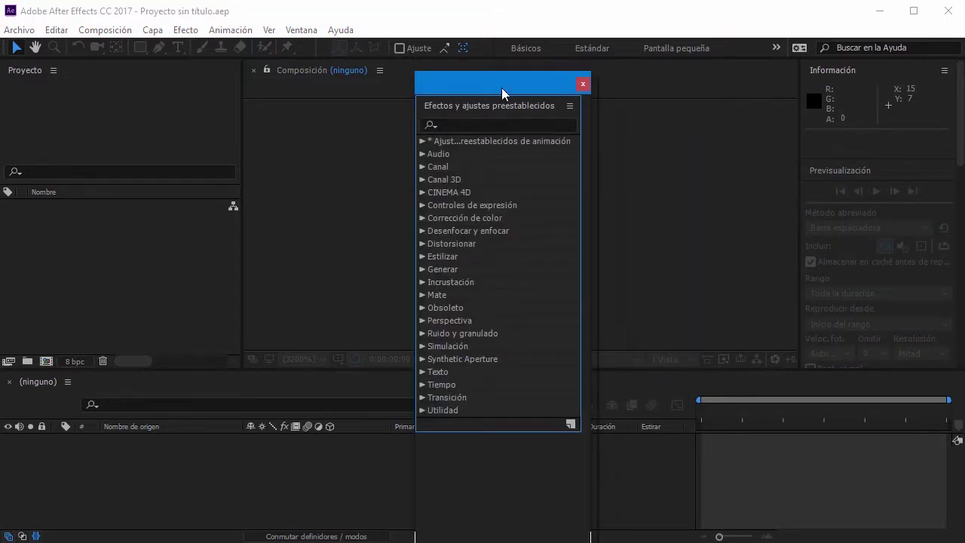
{"action": "left_click_drag", "start_coordinate": [502, 90], "coordinate": [484, 34]}
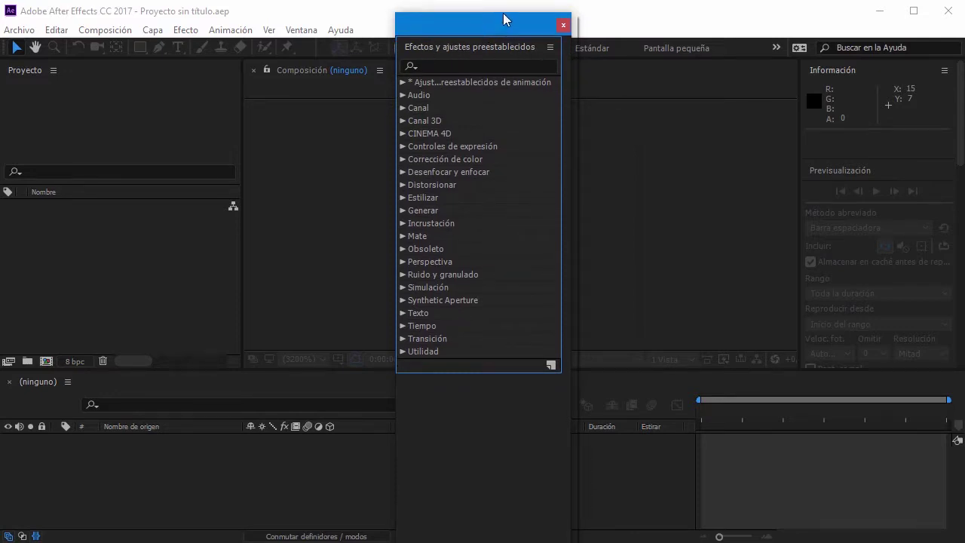
{"action": "mouse_move", "coordinate": [503, 17]}
{"action": "left_mouse_down"}
{"action": "mouse_move", "coordinate": [507, 141]}
{"action": "mouse_move", "coordinate": [497, 27]}
{"action": "left_mouse_up"}
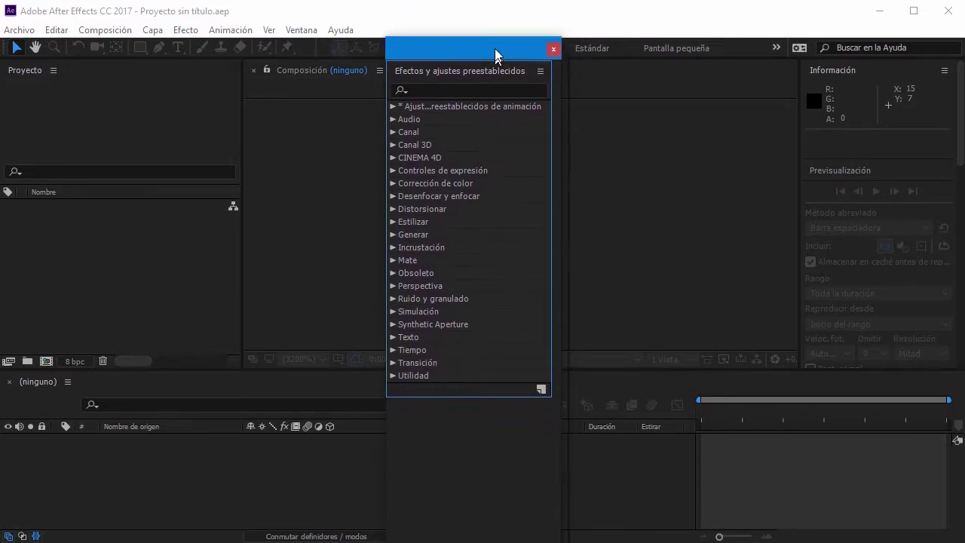
{"action": "left_click", "coordinate": [549, 113]}
{"action": "left_click", "coordinate": [553, 36]}
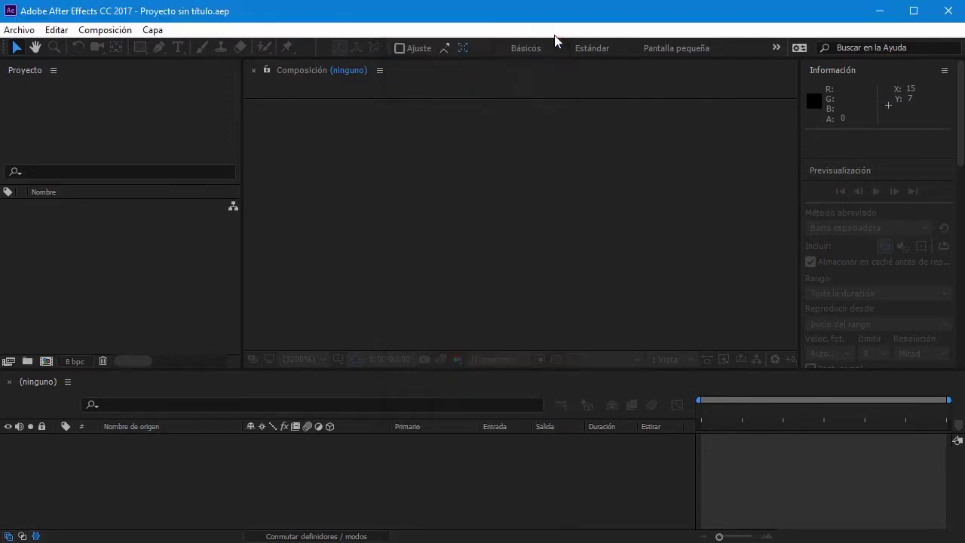
{"action": "left_click", "coordinate": [883, 171]}
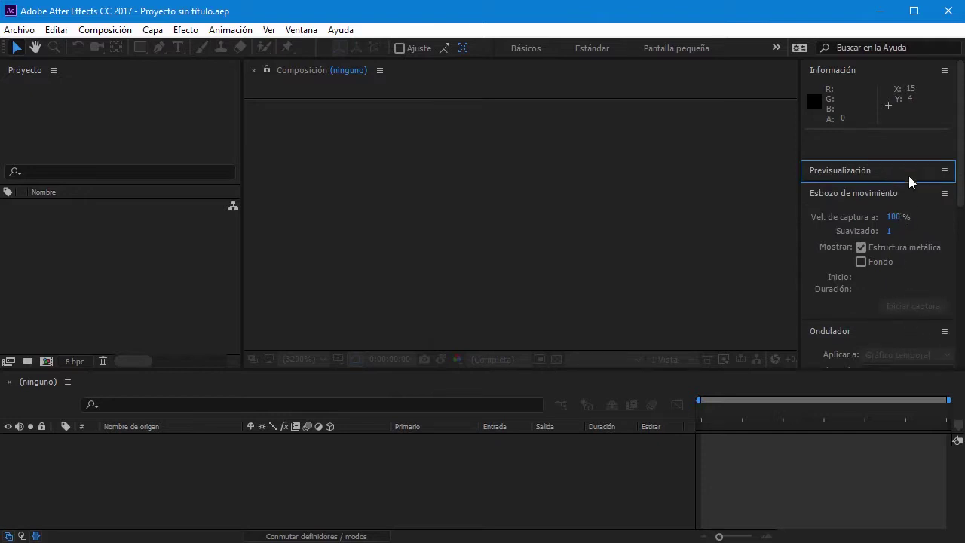
Pull the Audio panel out as a floating window and close it
{"action": "mouse_move", "coordinate": [961, 185]}
{"action": "left_mouse_down"}
{"action": "mouse_move", "coordinate": [964, 175]}
{"action": "mouse_move", "coordinate": [952, 362]}
{"action": "left_mouse_up"}
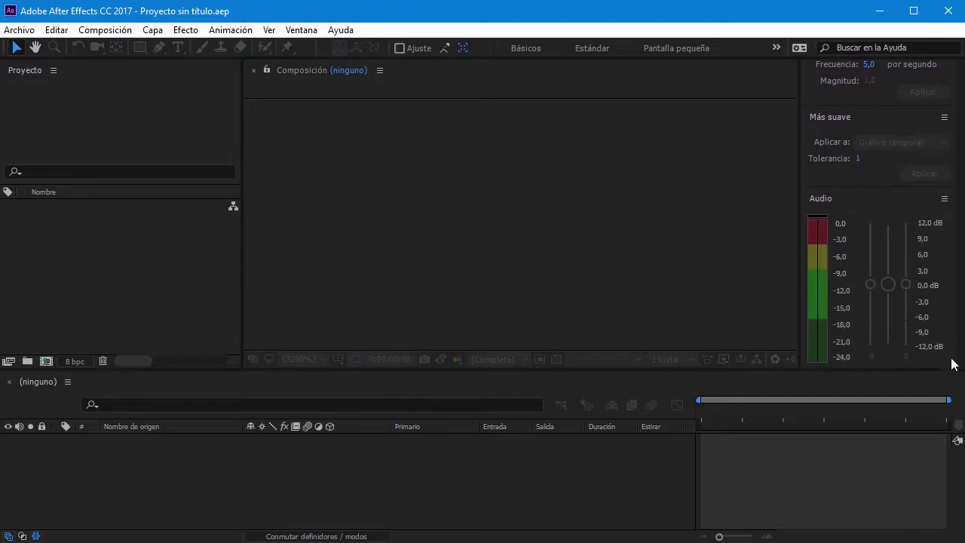
{"action": "left_click", "coordinate": [826, 197]}
{"action": "mouse_move", "coordinate": [831, 356]}
{"action": "left_mouse_down"}
{"action": "mouse_move", "coordinate": [482, 198]}
{"action": "mouse_move", "coordinate": [396, 85]}
{"action": "left_mouse_up"}
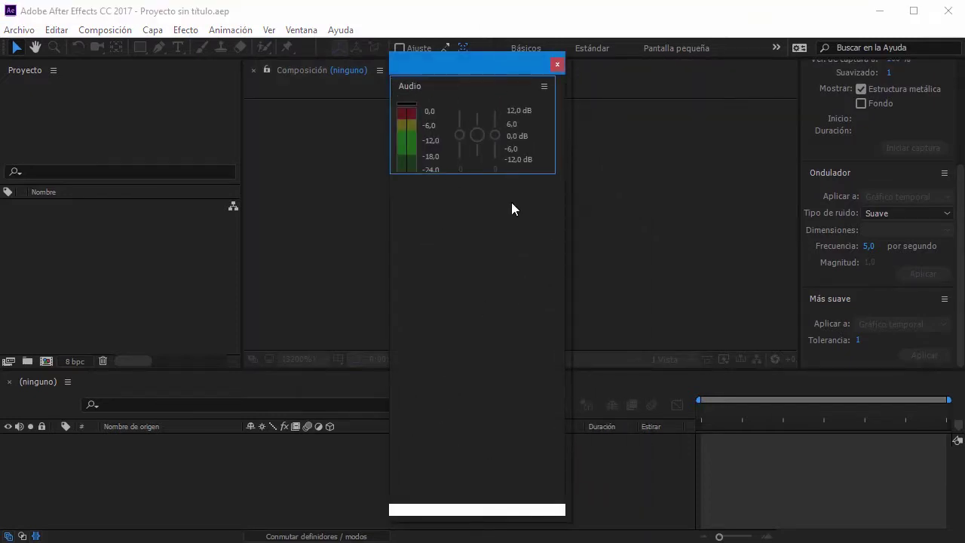
{"action": "left_click", "coordinate": [557, 65]}
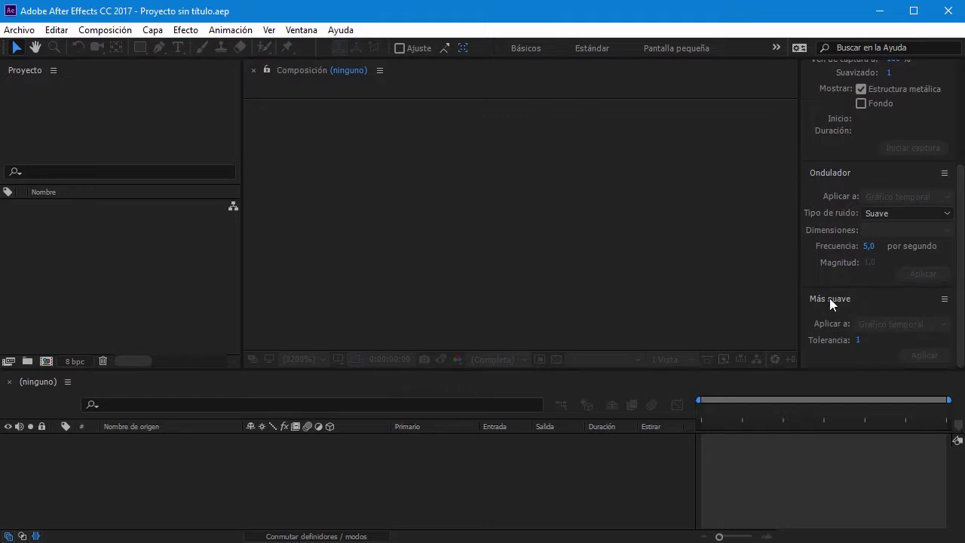
Float and close the Ondulador and Más suave panels
{"action": "mouse_move", "coordinate": [964, 287]}
{"action": "left_mouse_down"}
{"action": "mouse_move", "coordinate": [963, 172]}
{"action": "mouse_move", "coordinate": [958, 240]}
{"action": "left_mouse_up"}
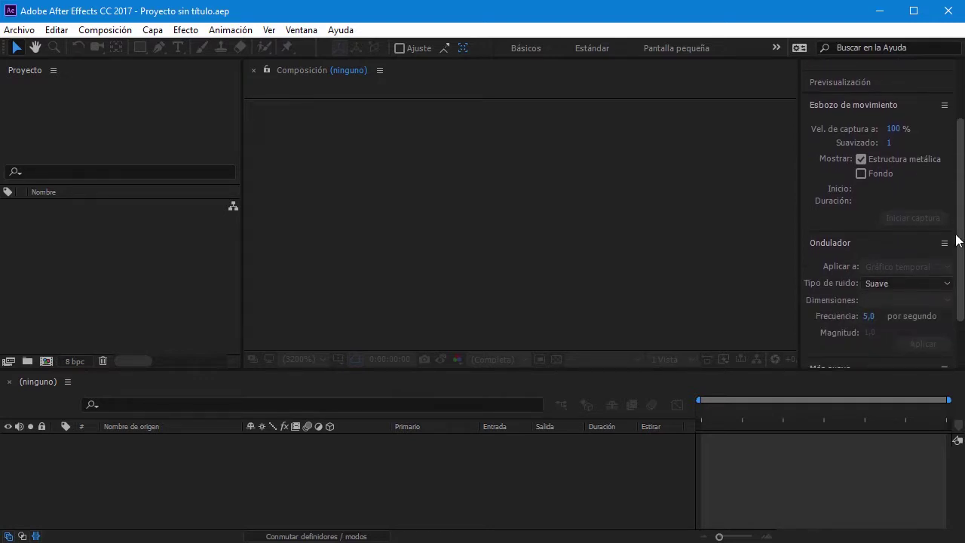
{"action": "left_click", "coordinate": [831, 245]}
{"action": "left_click", "coordinate": [822, 301]}
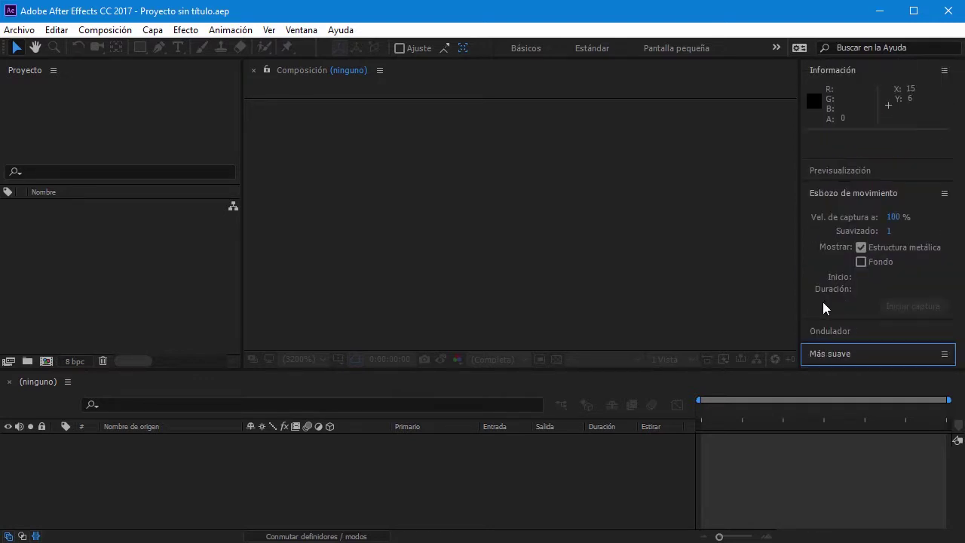
{"action": "left_click_drag", "start_coordinate": [839, 331], "coordinate": [402, 162]}
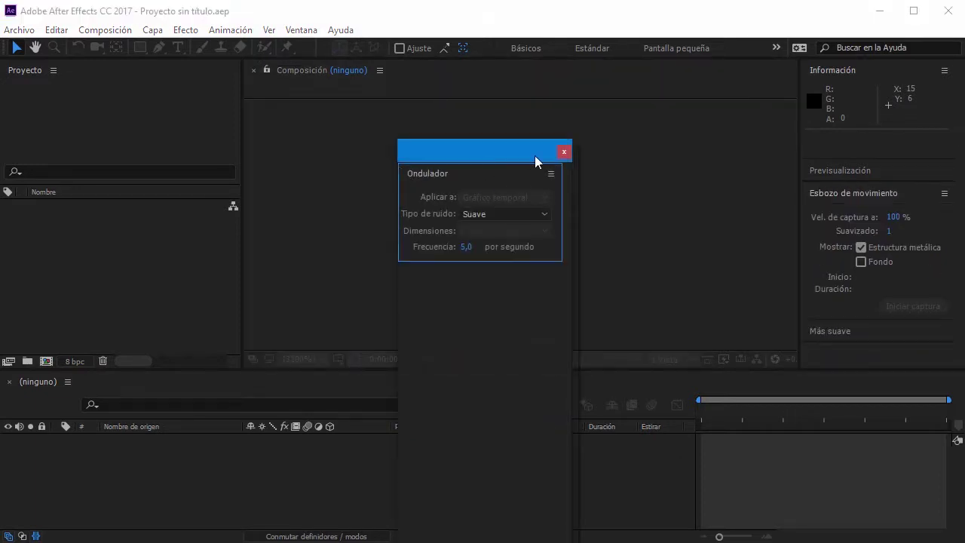
{"action": "left_click", "coordinate": [565, 156]}
{"action": "left_click_drag", "start_coordinate": [843, 331], "coordinate": [424, 183]}
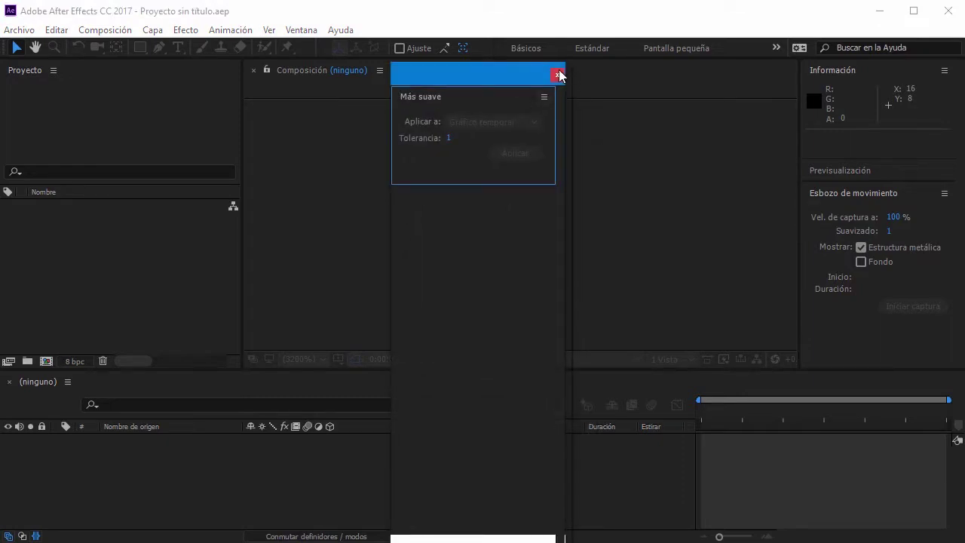
{"action": "left_click", "coordinate": [557, 74]}
Float and close Esbozo de movimiento, leaving Previsualización expanded
{"action": "left_click", "coordinate": [837, 170]}
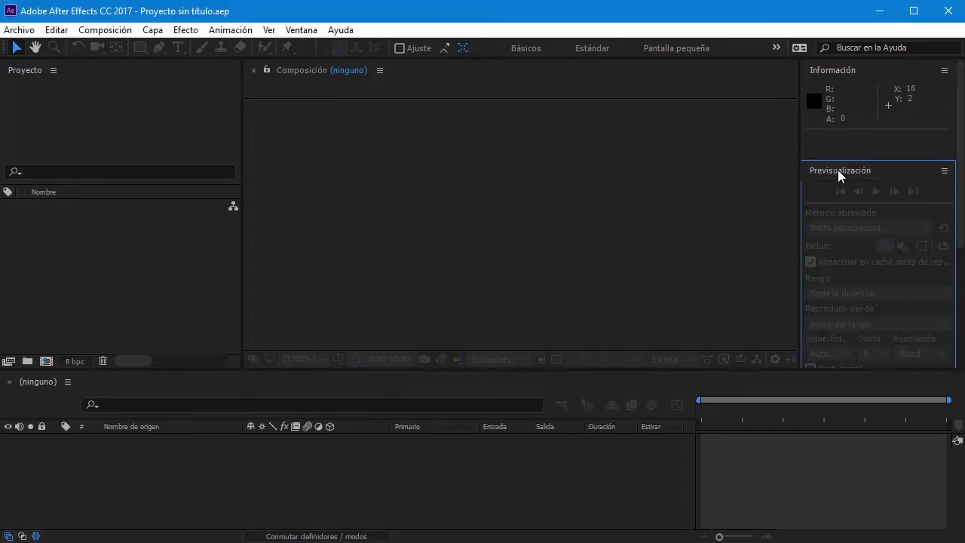
{"action": "left_click", "coordinate": [853, 173]}
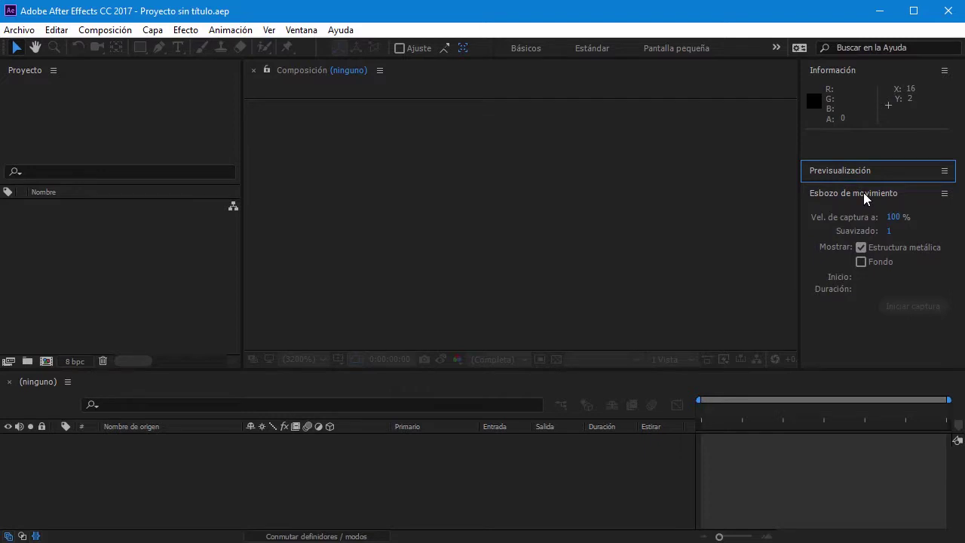
{"action": "left_click", "coordinate": [864, 193]}
{"action": "mouse_move", "coordinate": [863, 192]}
{"action": "left_mouse_down"}
{"action": "mouse_move", "coordinate": [408, 141]}
{"action": "mouse_move", "coordinate": [417, 148]}
{"action": "left_mouse_up"}
{"action": "left_click", "coordinate": [579, 130]}
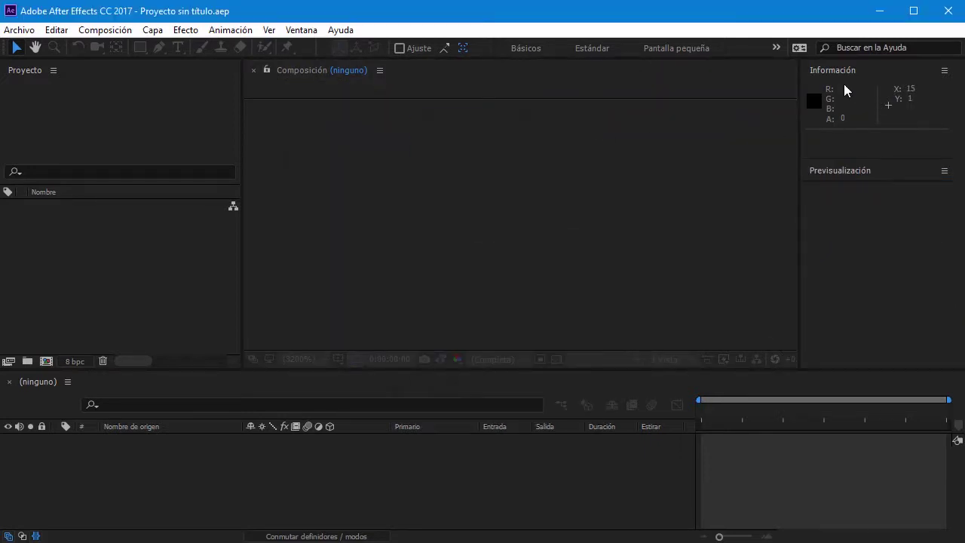
{"action": "left_click", "coordinate": [844, 170]}
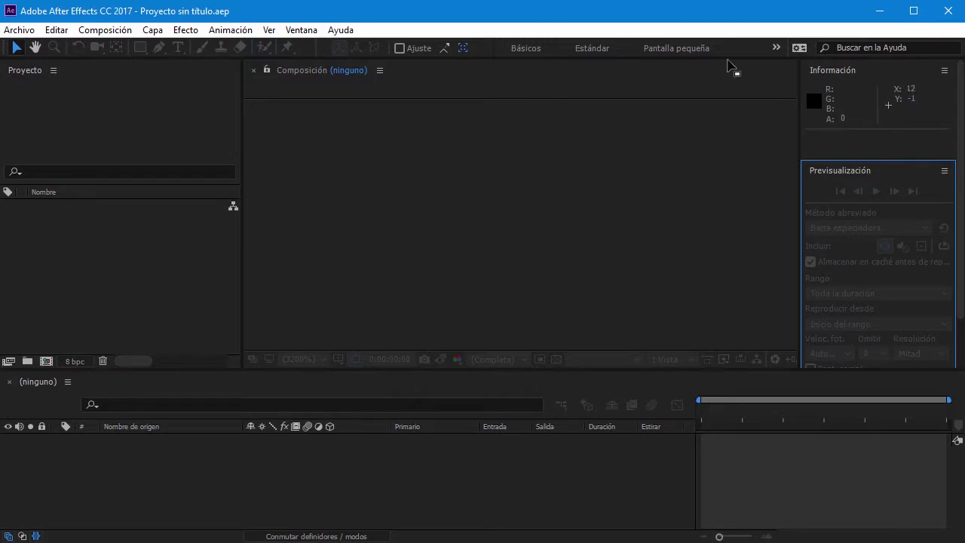
Save the current layout as a new workspace named YoneY via Ventana > Espacio de trabajo
{"action": "left_click", "coordinate": [777, 47]}
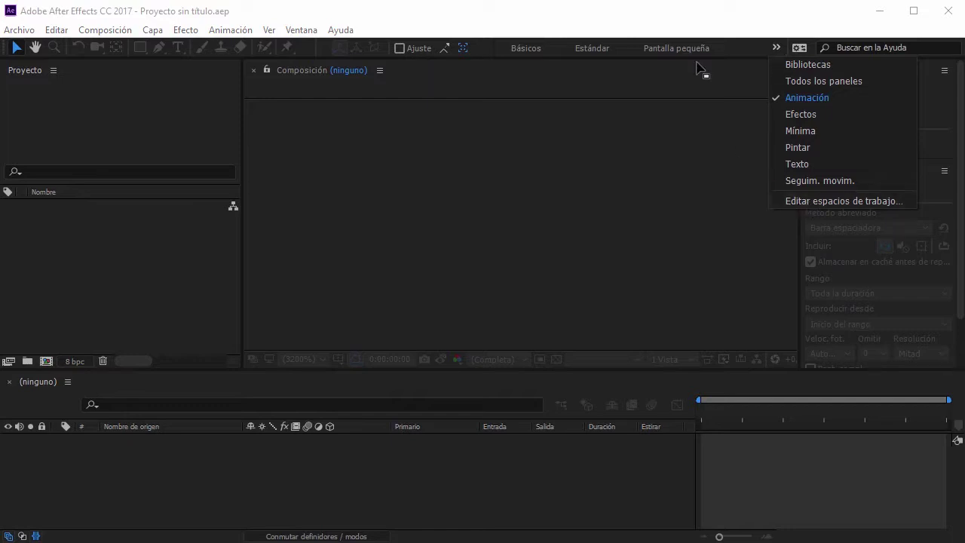
{"action": "left_click", "coordinate": [690, 31]}
{"action": "left_click", "coordinate": [295, 31]}
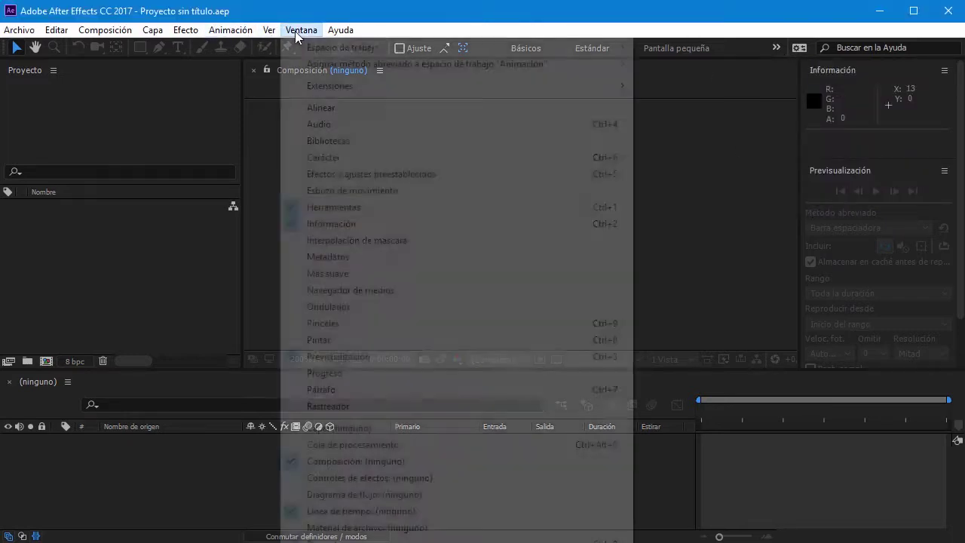
{"action": "mouse_move", "coordinate": [380, 50]}
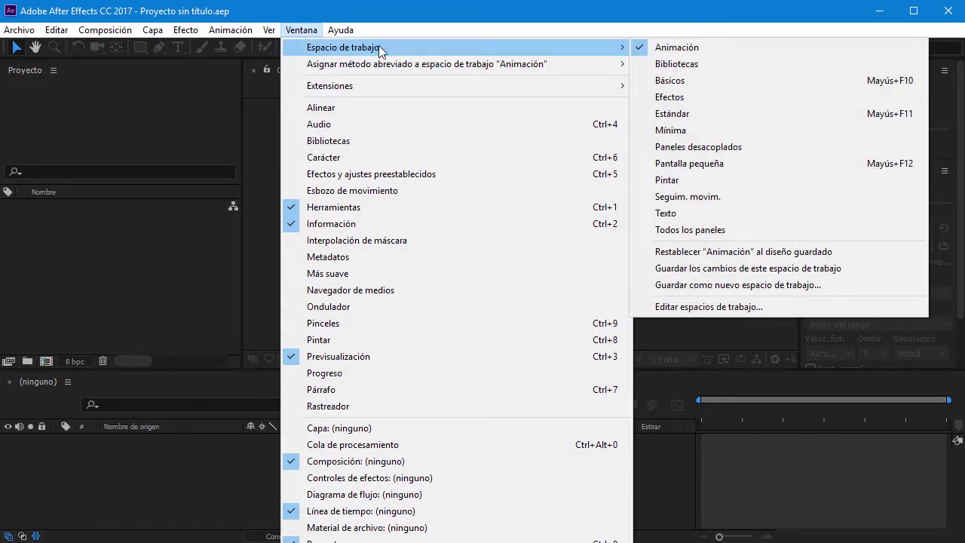
{"action": "left_click", "coordinate": [712, 287]}
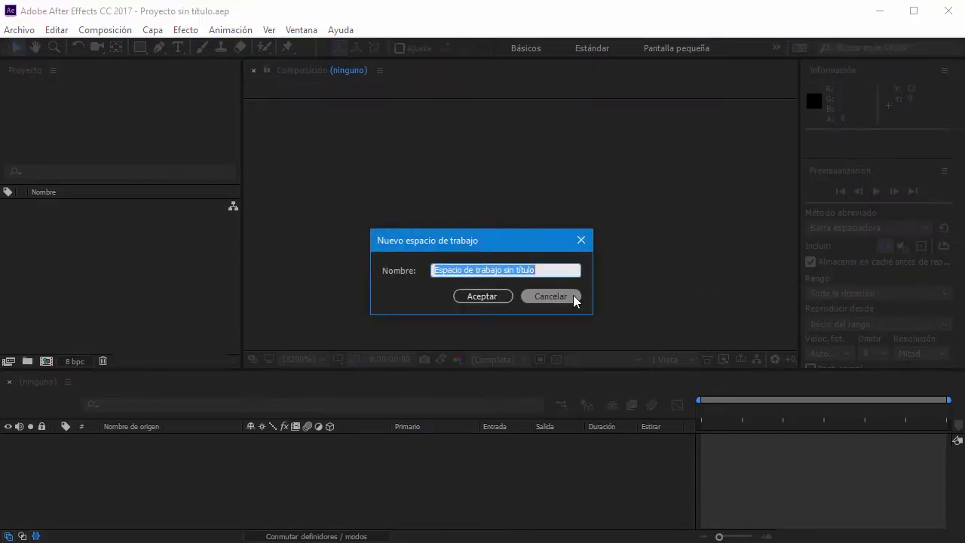
{"action": "type", "text": "YoneY"}
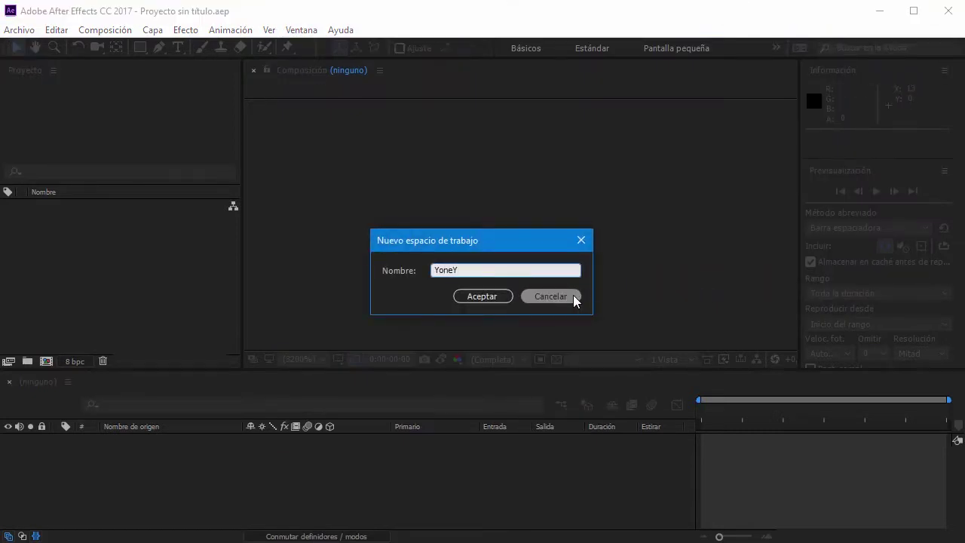
{"action": "left_click", "coordinate": [500, 295]}
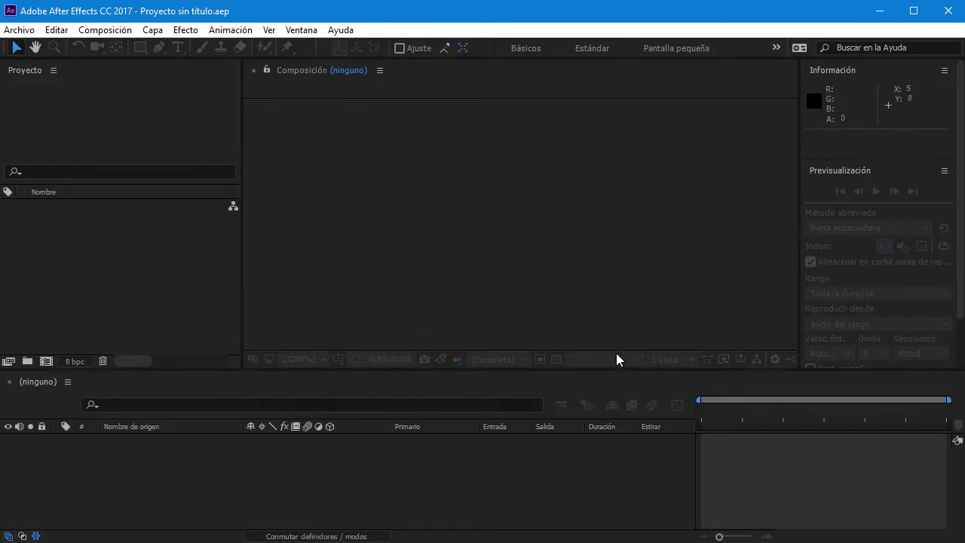
Switch to the Básicos workspace layout
{"action": "left_click", "coordinate": [775, 47]}
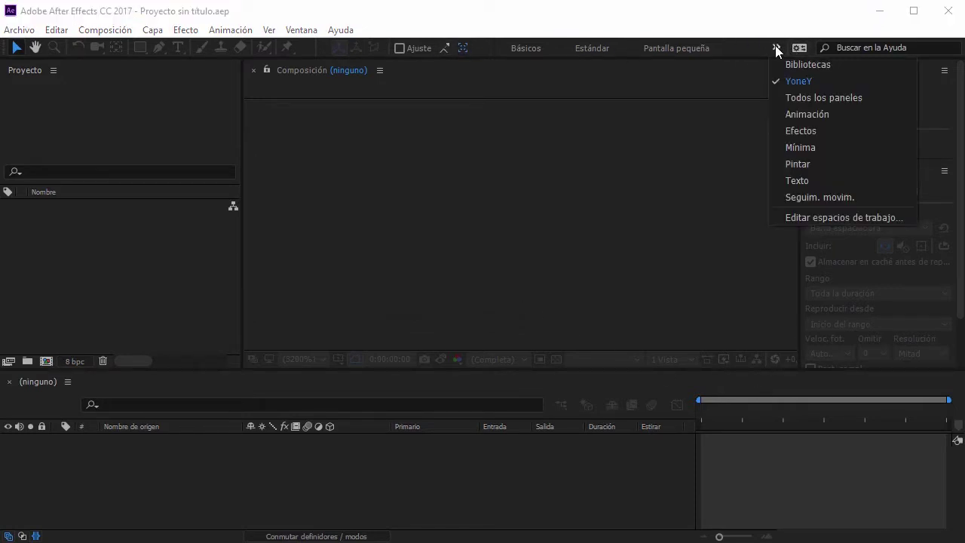
{"action": "left_click", "coordinate": [719, 15]}
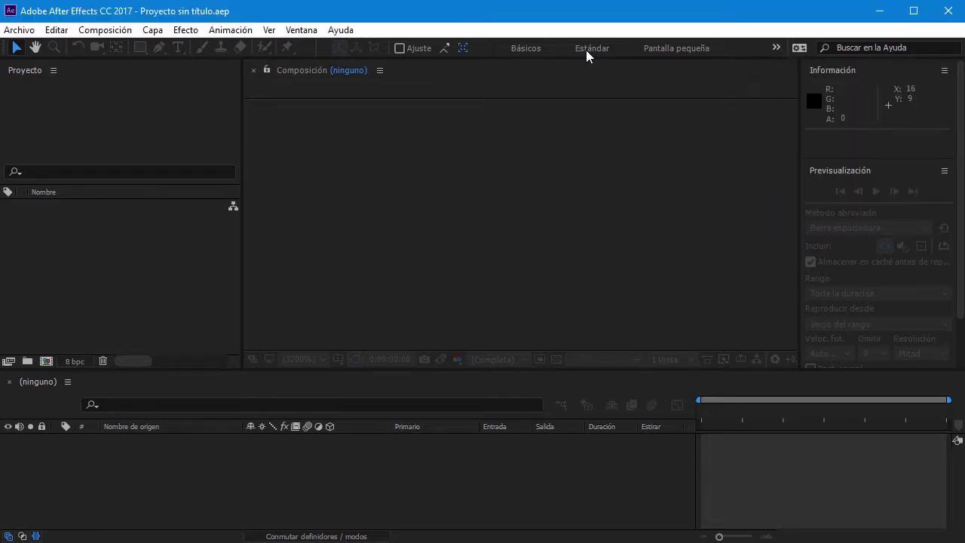
{"action": "left_click", "coordinate": [536, 48]}
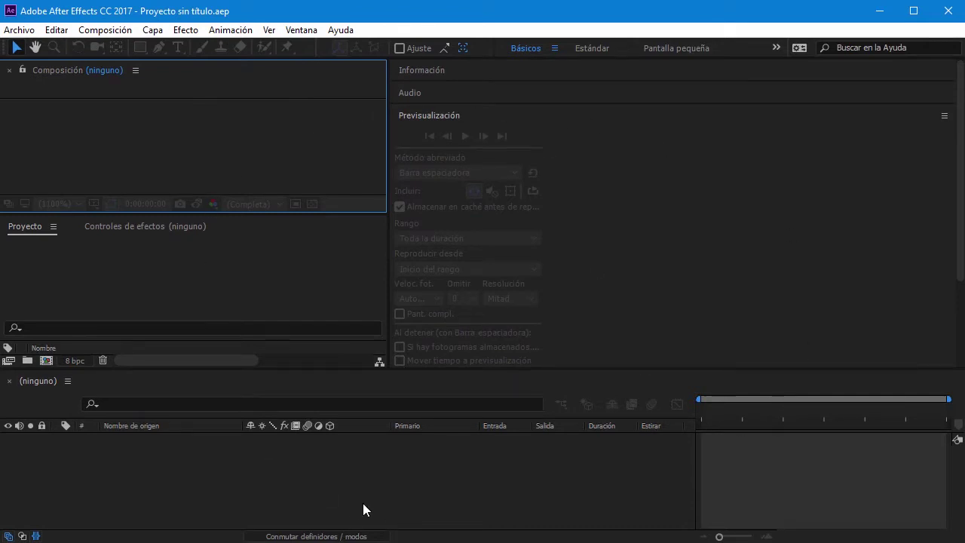
Return to the custom YoneY workspace from the workspace list
{"action": "left_click", "coordinate": [776, 48]}
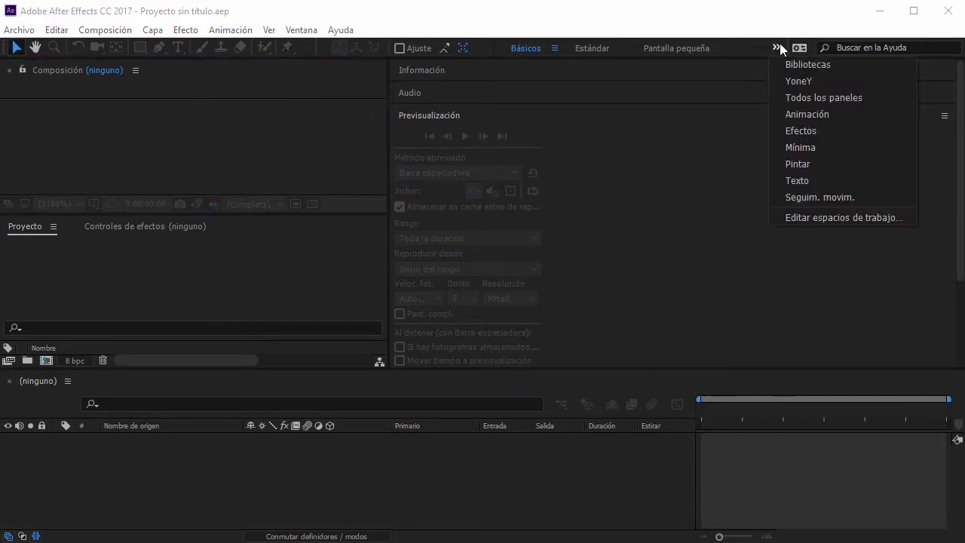
{"action": "left_click", "coordinate": [798, 79]}
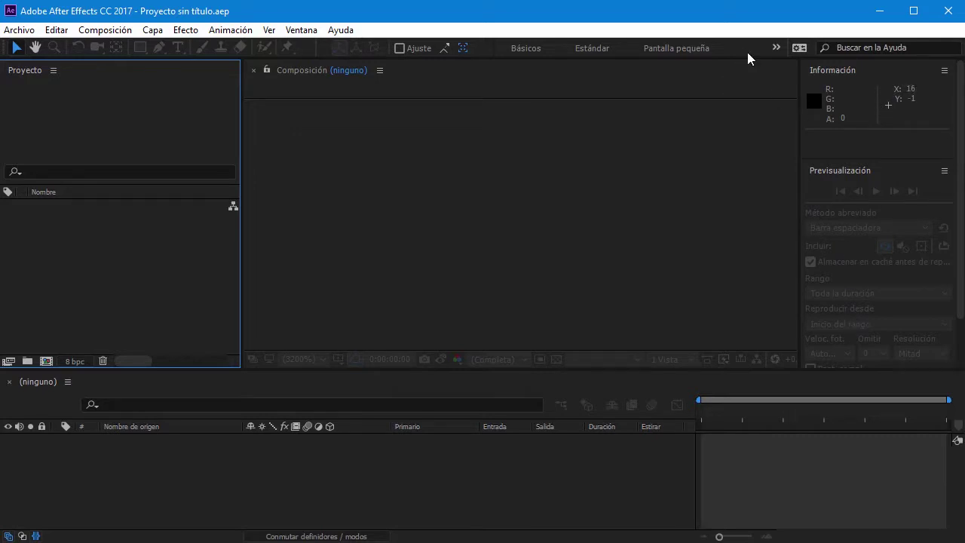
{"action": "left_click", "coordinate": [776, 47]}
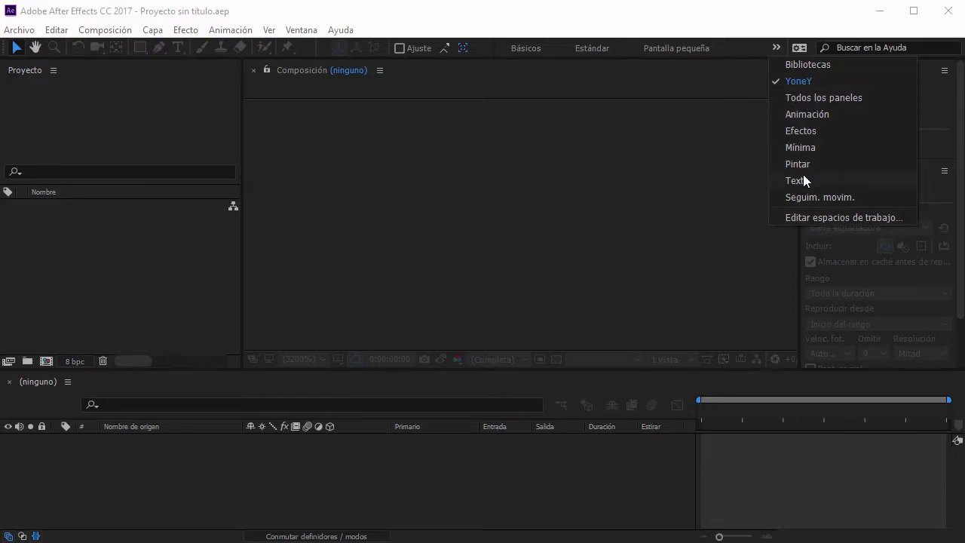
Open Editar espacios de trabajo, select YoneY, then cancel without changes
{"action": "left_click", "coordinate": [803, 220]}
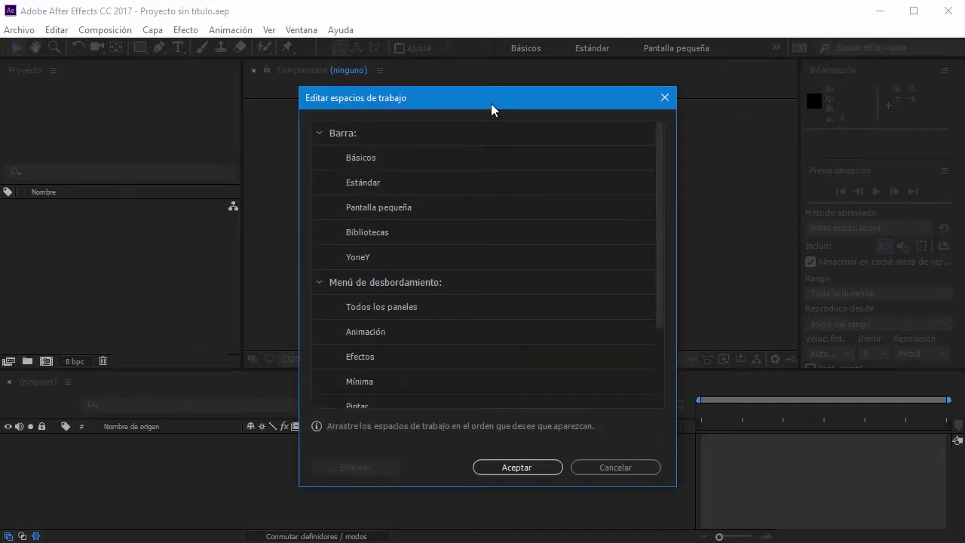
{"action": "left_click_drag", "start_coordinate": [491, 103], "coordinate": [511, 53]}
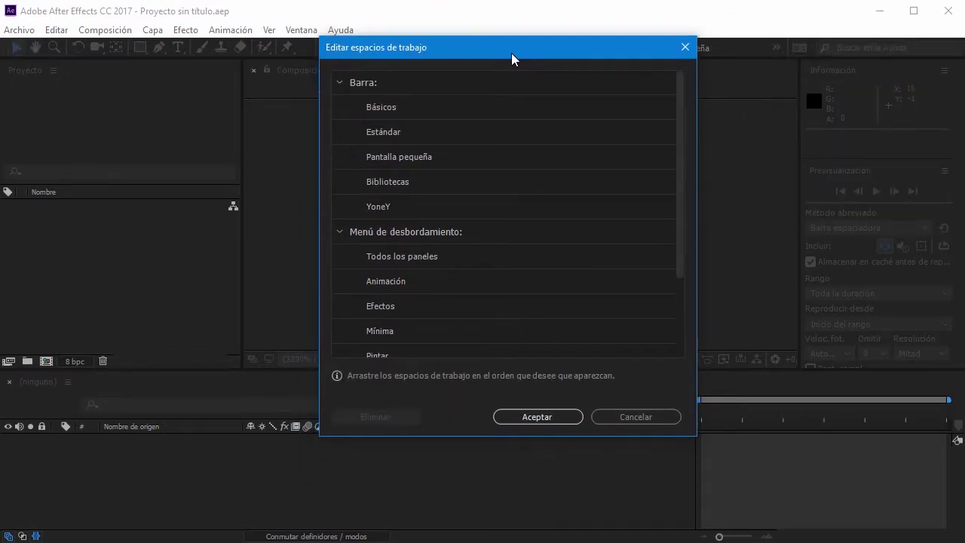
{"action": "left_click", "coordinate": [380, 207]}
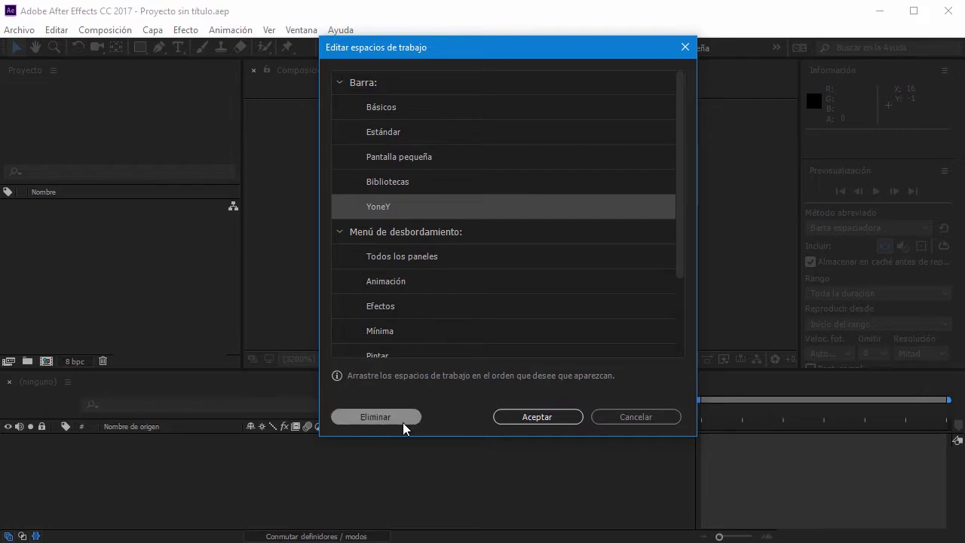
{"action": "scroll", "coordinate": [400, 183], "scroll_direction": "down", "scroll_amount": 3}
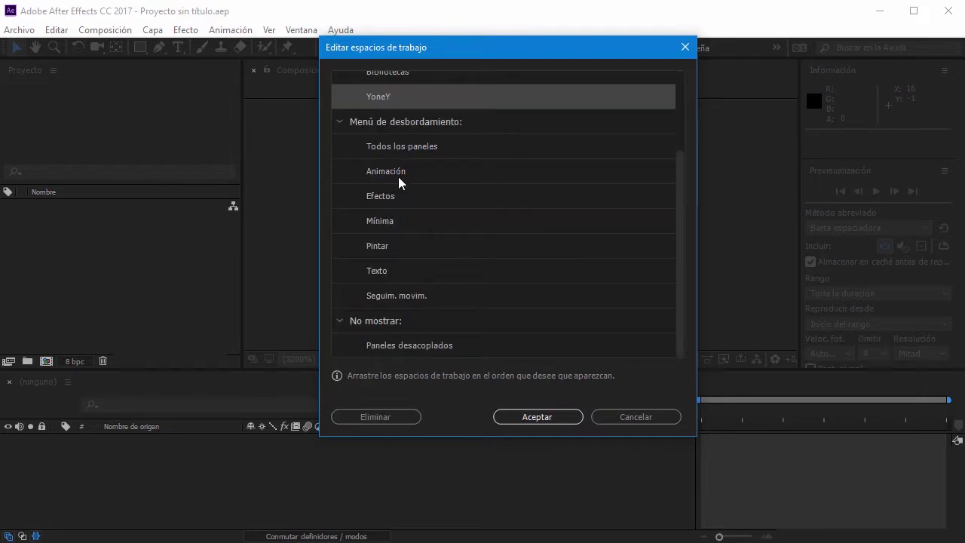
{"action": "scroll", "coordinate": [398, 177], "scroll_direction": "up", "scroll_amount": 3}
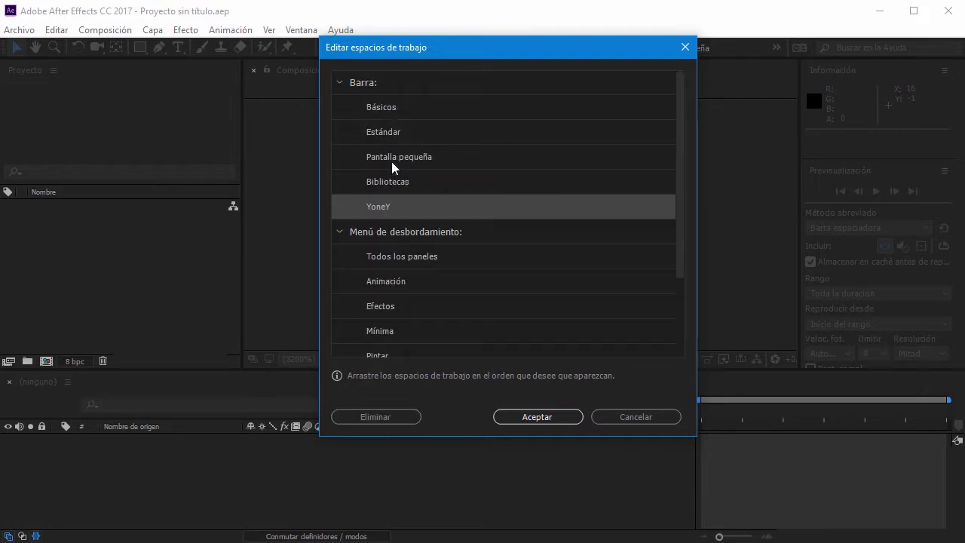
{"action": "left_click", "coordinate": [637, 416]}
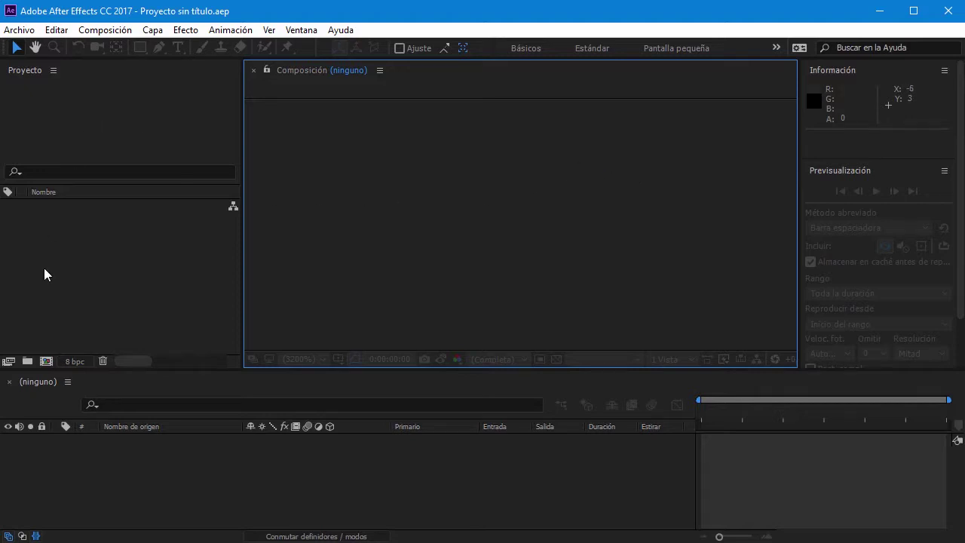
{"action": "left_click", "coordinate": [62, 273]}
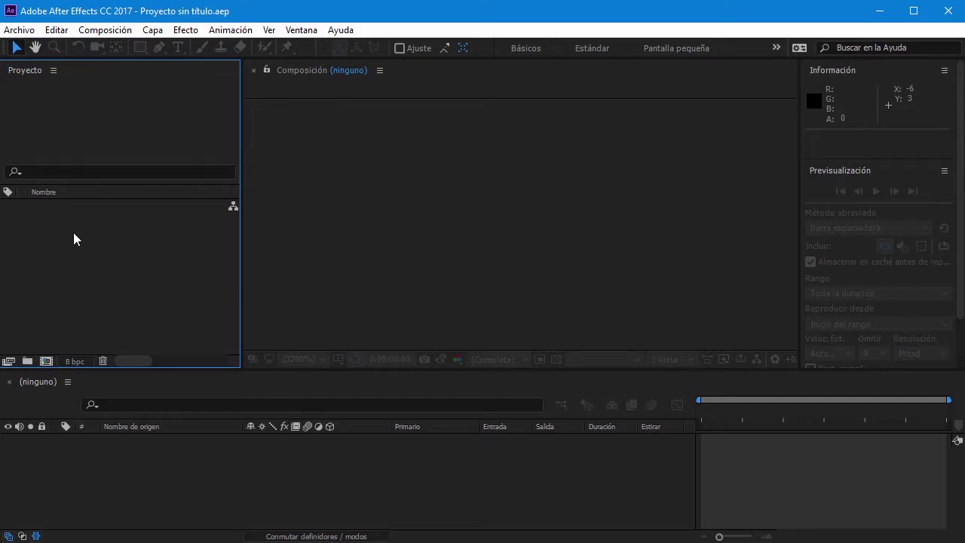
Import importar-ralentizar.mp4, fusion-2.jpg, Blue_Skies.mp3 and fish.psd together from Escritorio > After Effects
{"action": "double_click", "coordinate": [74, 236]}
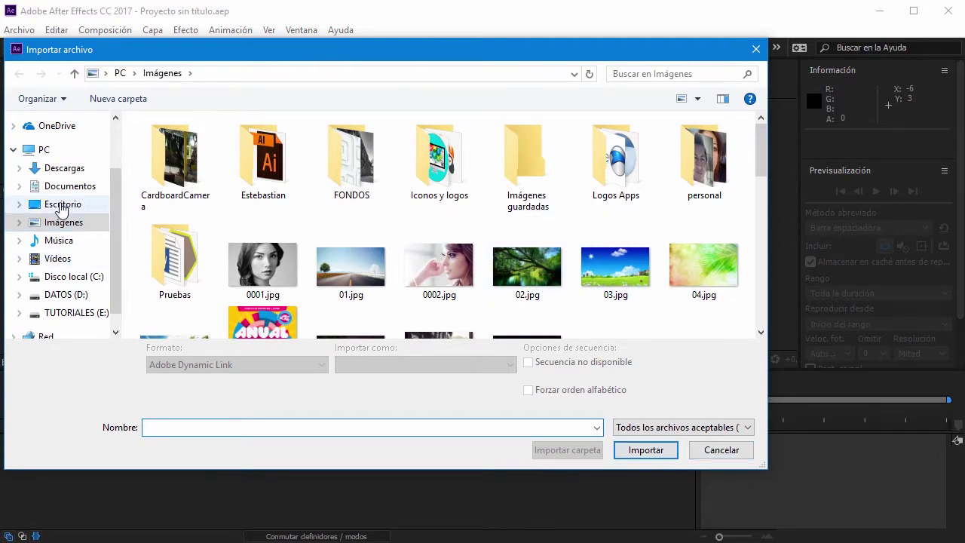
{"action": "left_click", "coordinate": [62, 204]}
{"action": "double_click", "coordinate": [204, 156]}
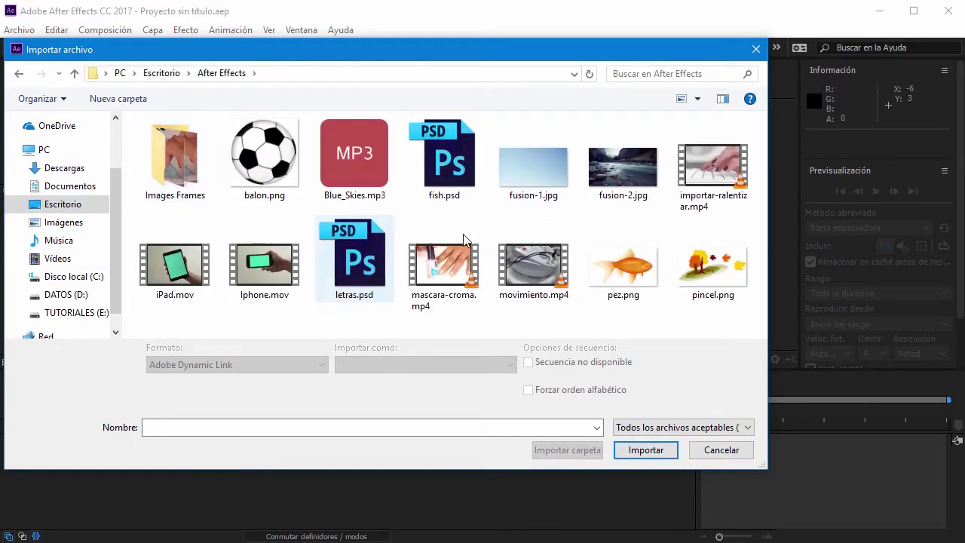
{"action": "left_click", "coordinate": [705, 169]}
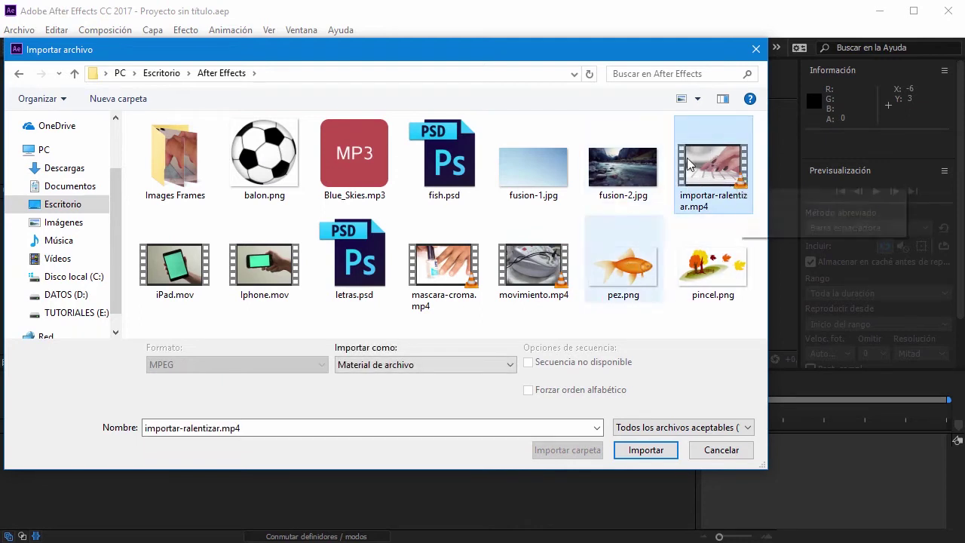
{"action": "left_click", "coordinate": [620, 172], "text": "ctrl"}
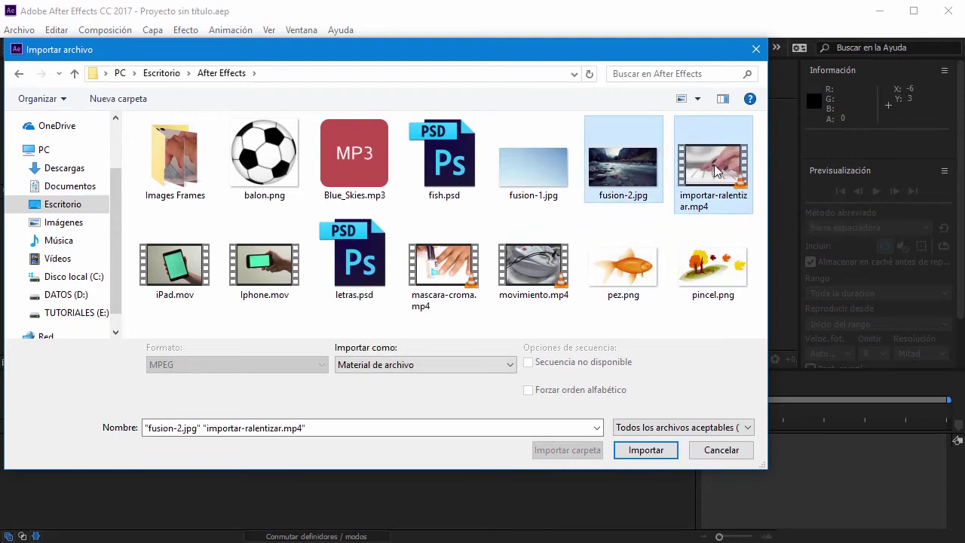
{"action": "left_click", "coordinate": [350, 165], "text": "ctrl"}
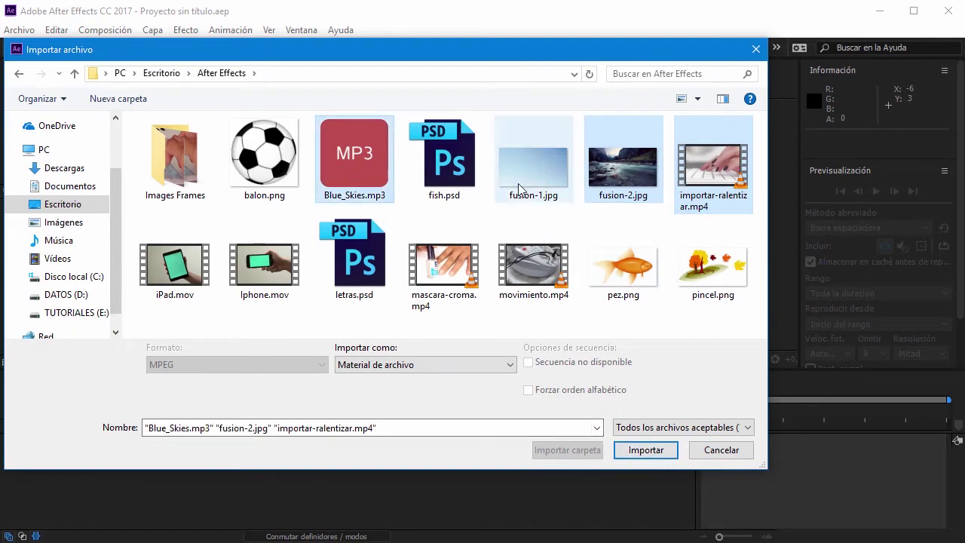
{"action": "left_click", "coordinate": [455, 166], "text": "ctrl"}
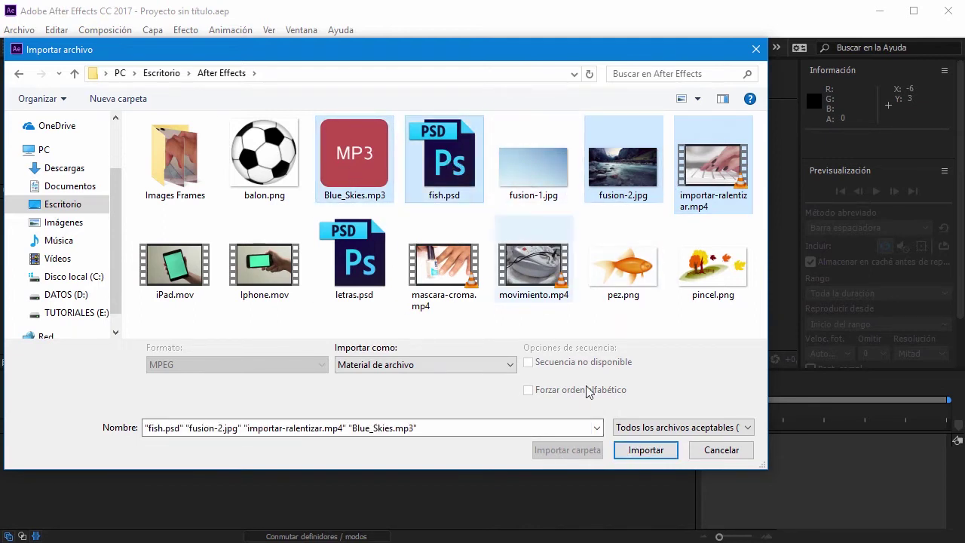
{"action": "left_click", "coordinate": [649, 449]}
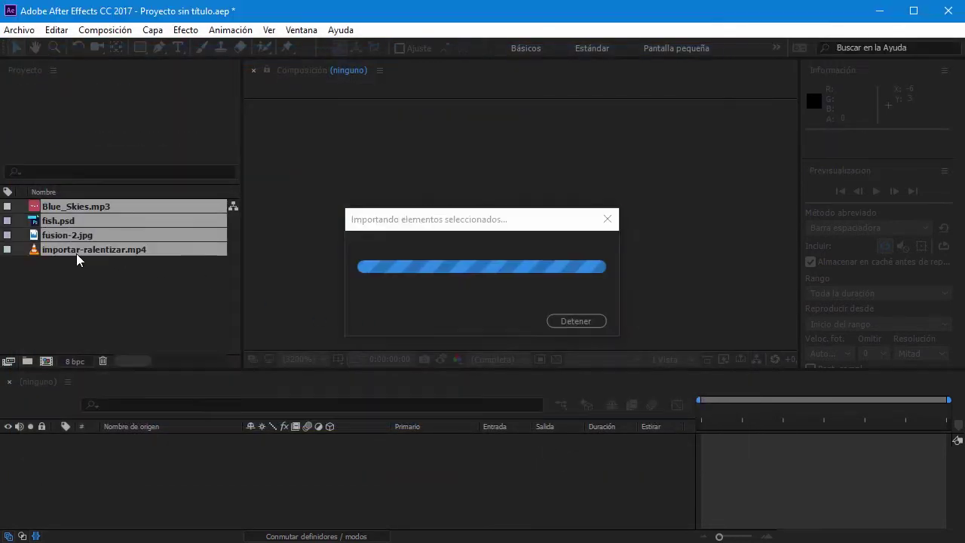
{"action": "left_click", "coordinate": [81, 286]}
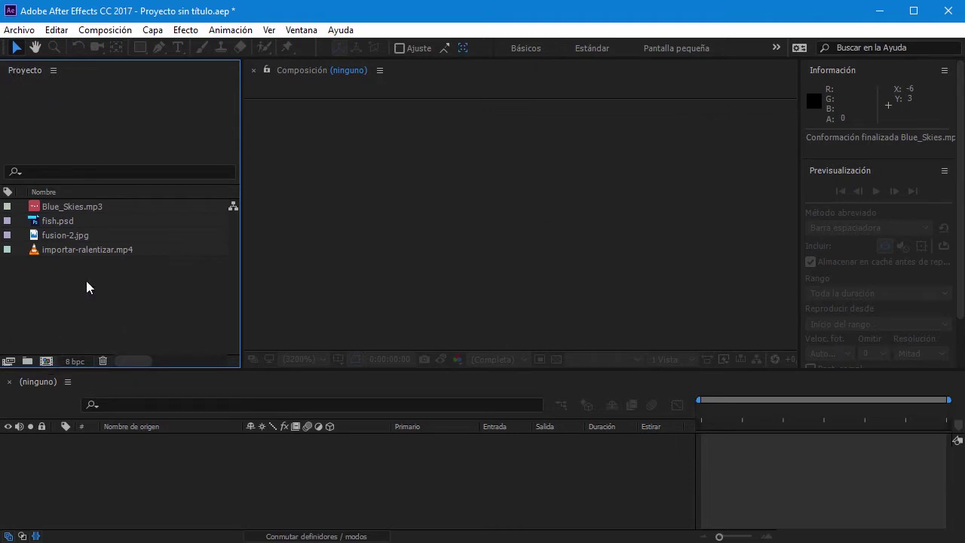
Make a composition from fusion-2.jpg, then undo it
{"action": "left_click", "coordinate": [36, 239]}
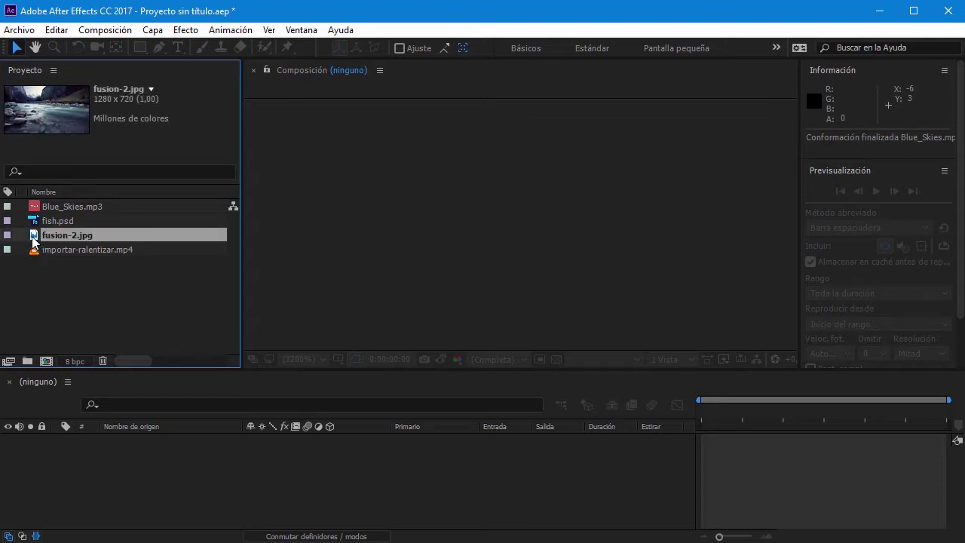
{"action": "left_click_drag", "start_coordinate": [36, 238], "coordinate": [77, 470]}
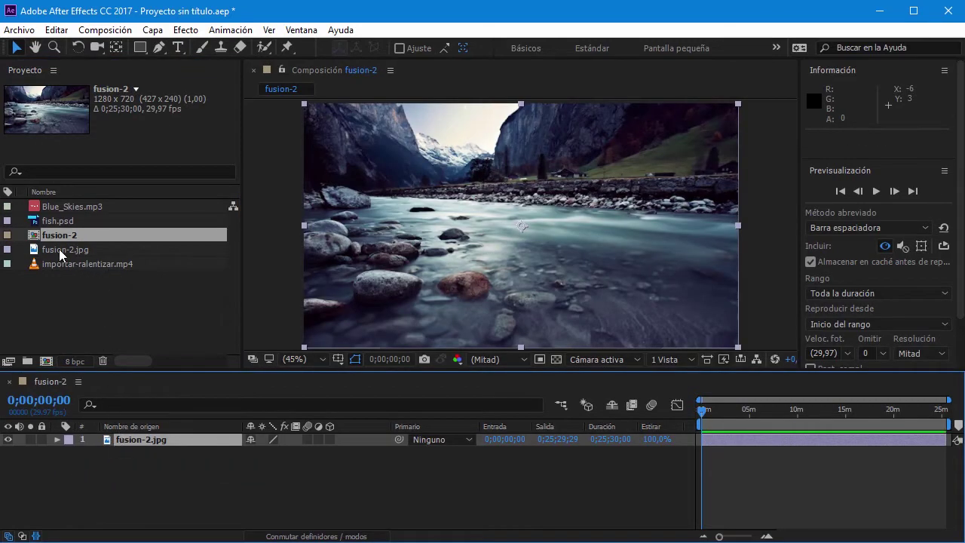
{"action": "key", "text": "ctrl+z"}
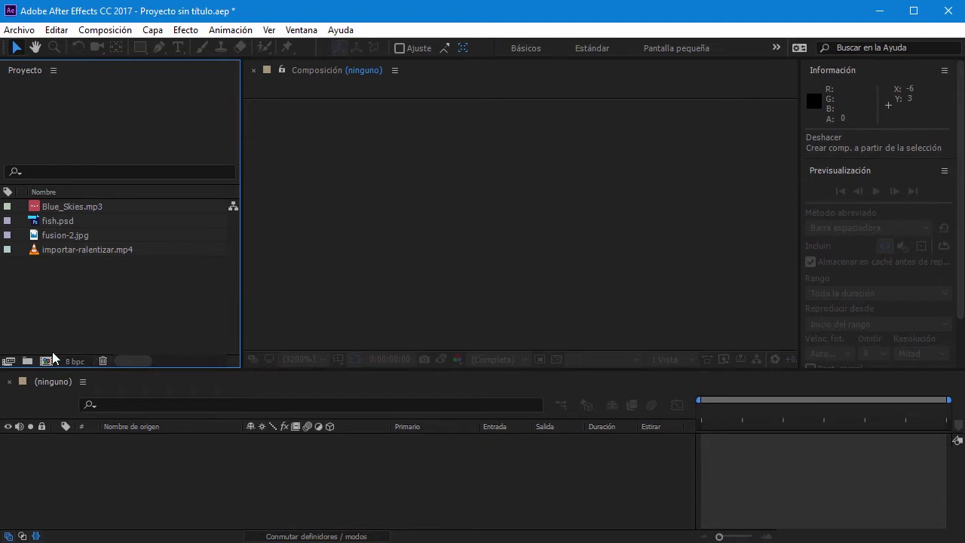
Create a new 1280×720, 29.97 fps composition named Composicion
{"action": "left_click", "coordinate": [46, 361]}
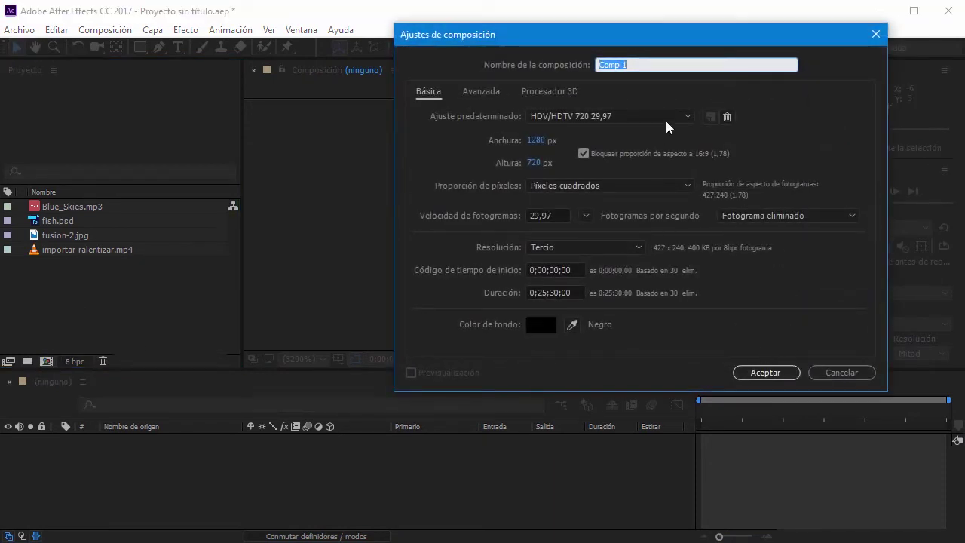
{"action": "type", "text": "Comp"}
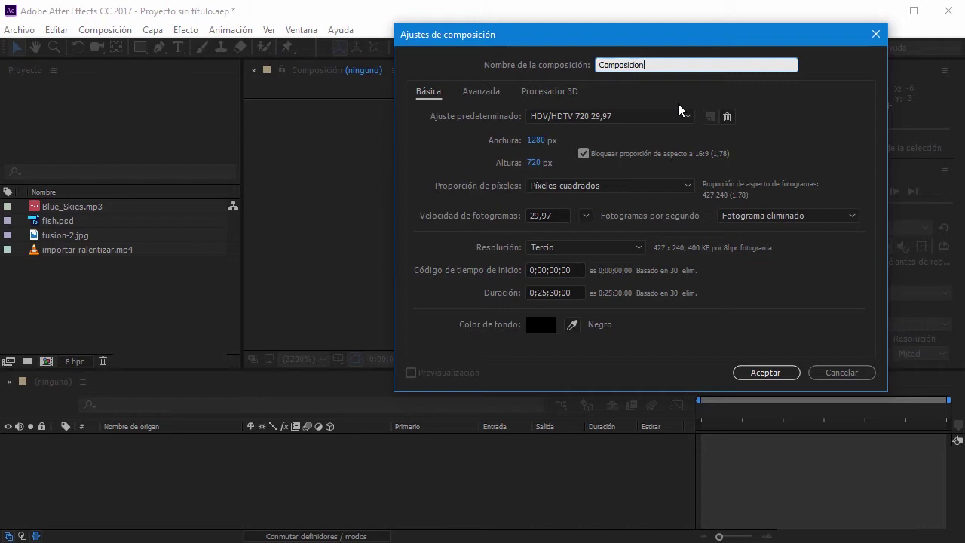
{"action": "left_click", "coordinate": [767, 374]}
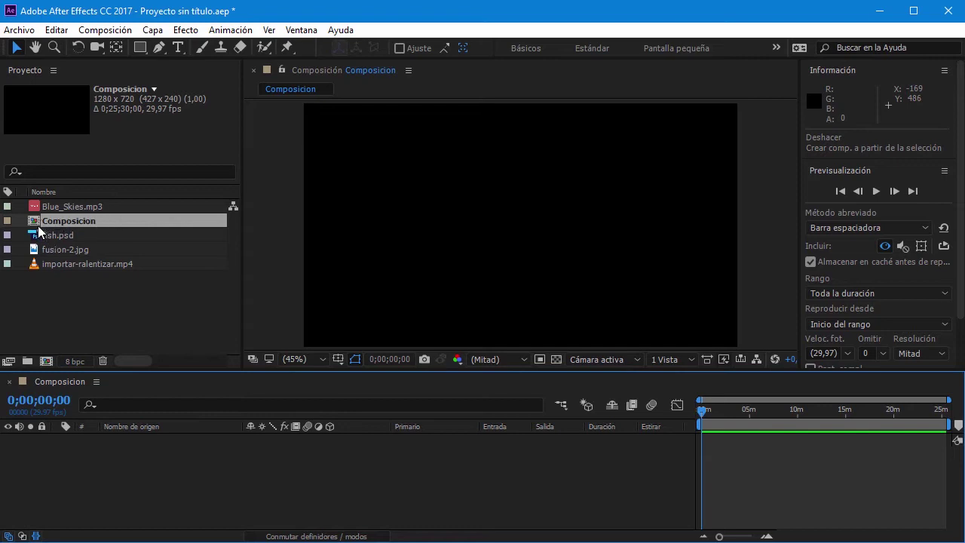
Place fusion-2.jpg as layer 1 in Composicion and hide the In/Out, modes and switches columns
{"action": "left_click_drag", "start_coordinate": [39, 248], "coordinate": [65, 480]}
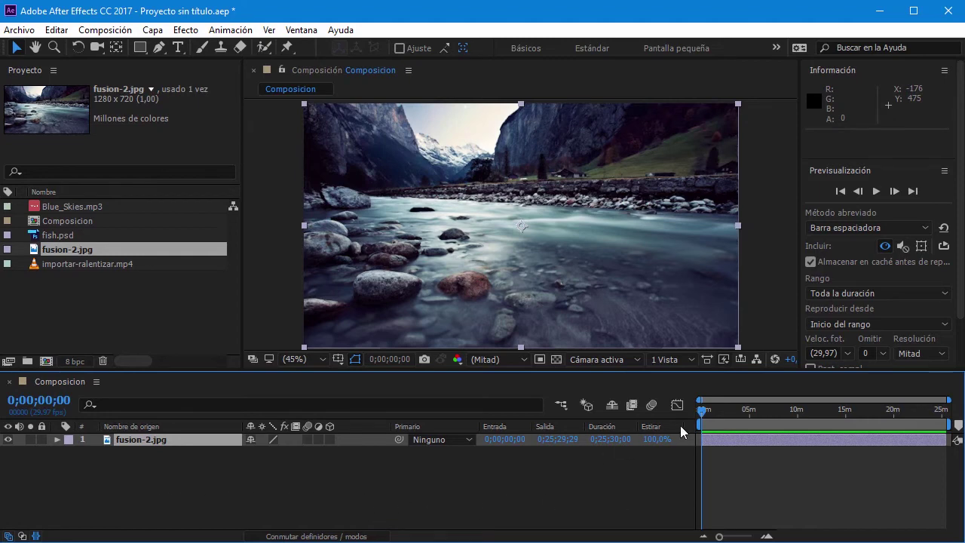
{"action": "left_click", "coordinate": [35, 536]}
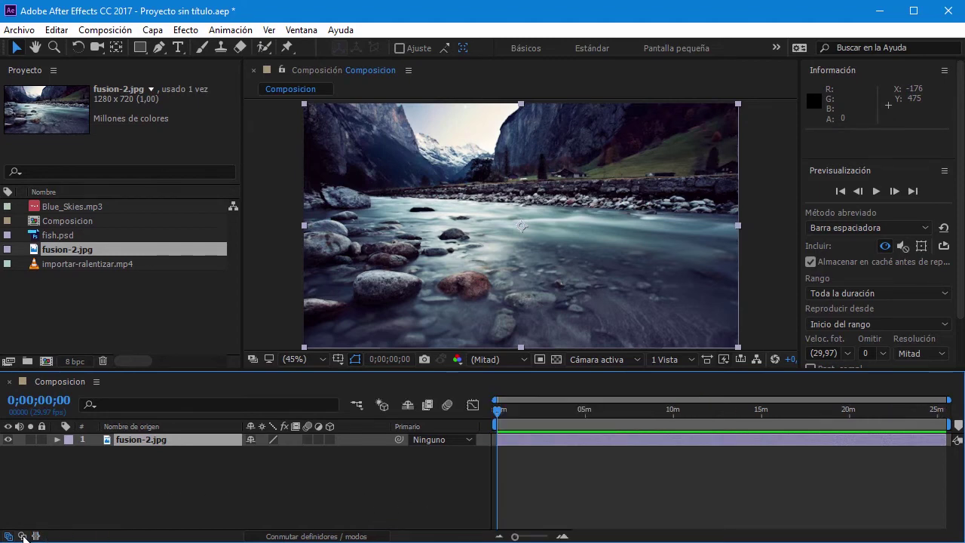
{"action": "left_click", "coordinate": [22, 536]}
{"action": "left_click", "coordinate": [23, 536]}
{"action": "left_click", "coordinate": [9, 536]}
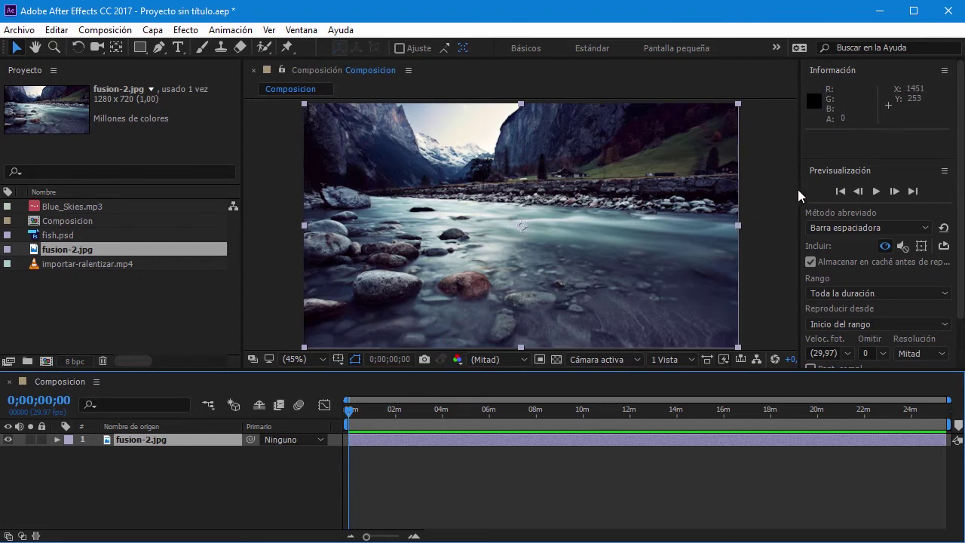
Drag the viewer divider left to widen the Información and Previsualización panels
{"action": "left_click_drag", "start_coordinate": [801, 189], "coordinate": [722, 189]}
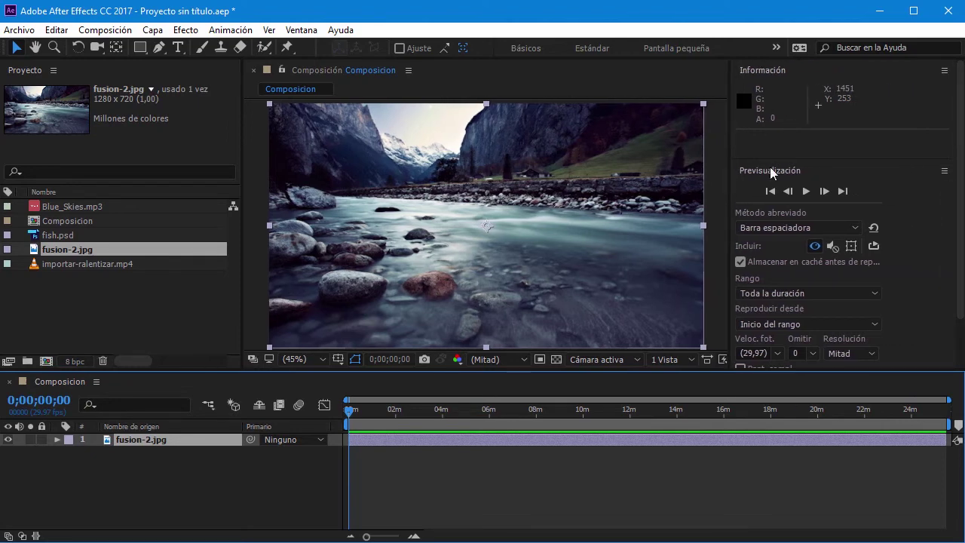